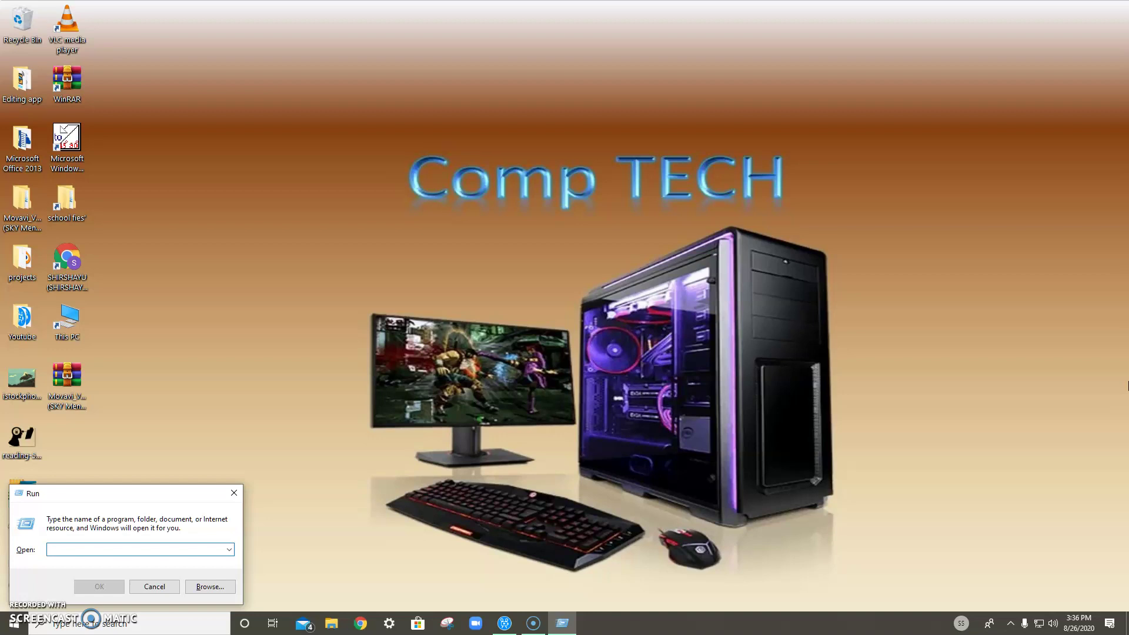
Open the user's temporary files folder by running %temp%.
text(%)
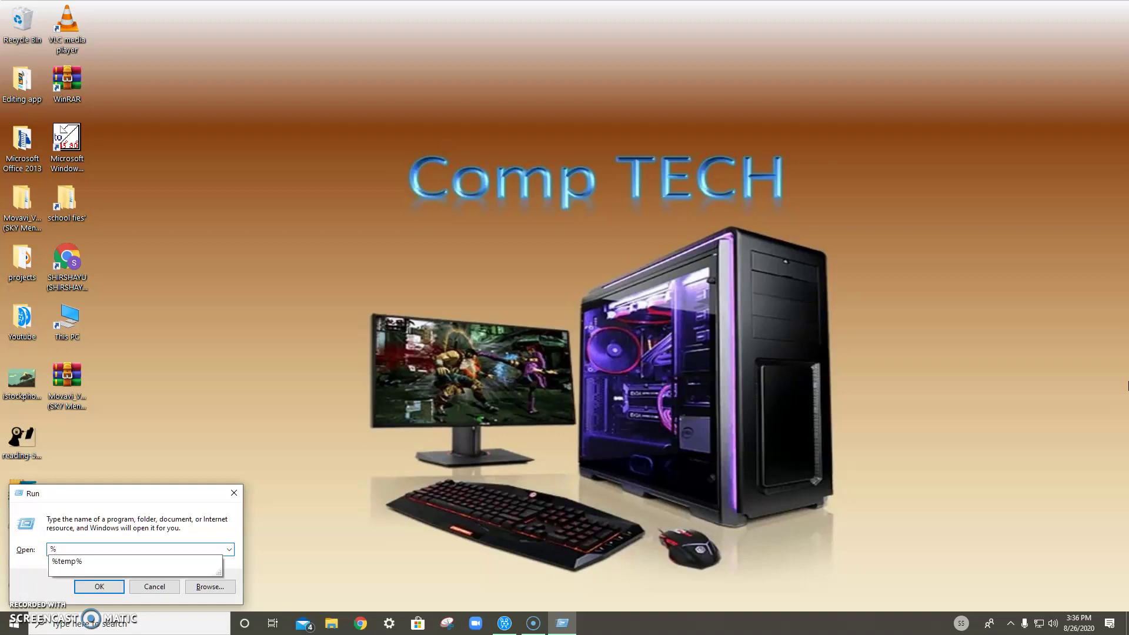
text(temp%)
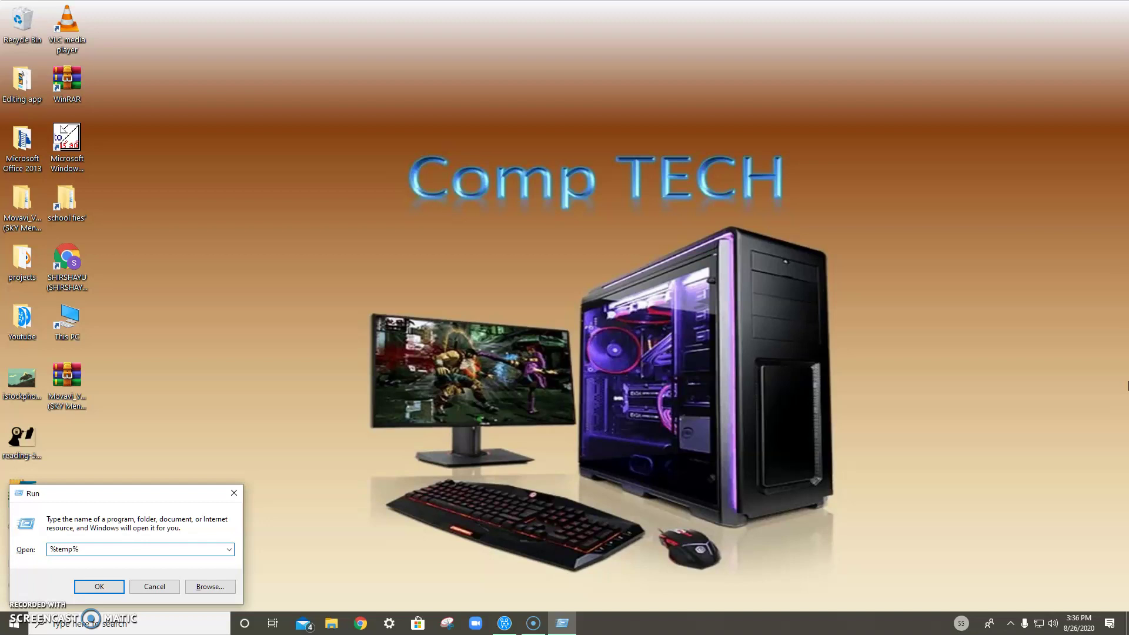
click(106, 588)
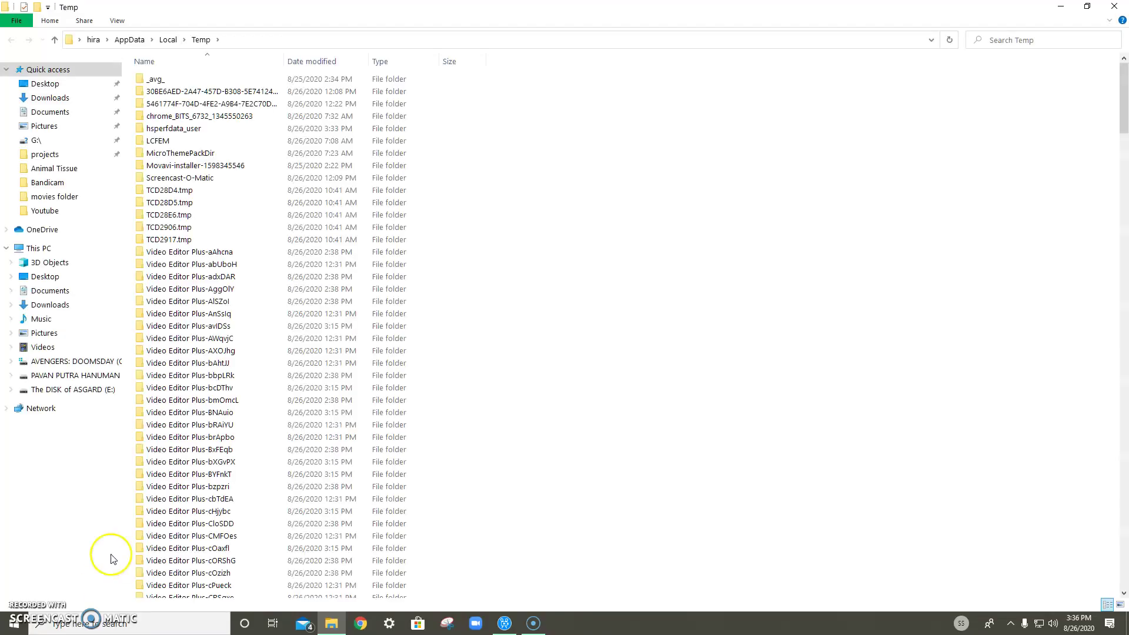
Permanently delete everything in the user's Temp folder, skipping all current items that are in use.
drag(581, 99, 612, 535)
key(ctrl+a)
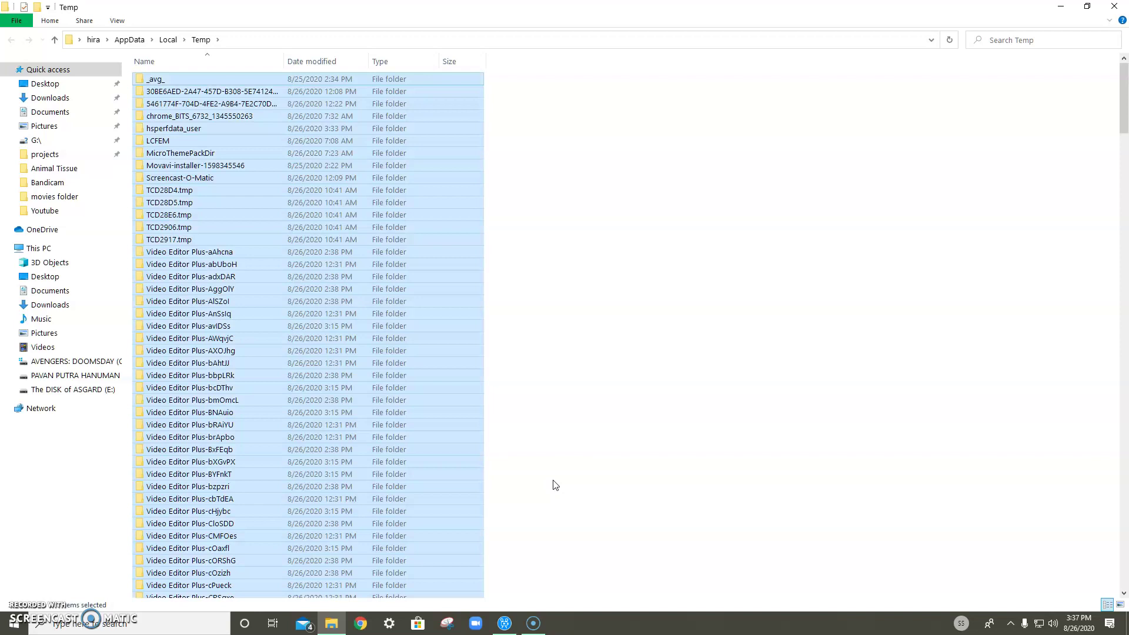
key(shift+Delete)
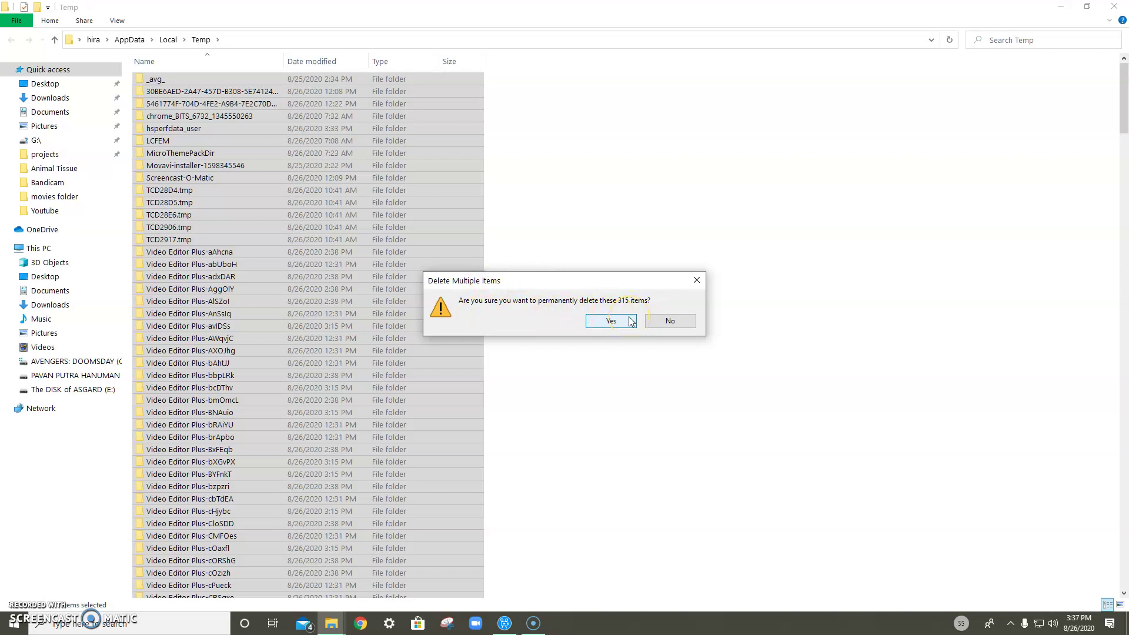
click(611, 321)
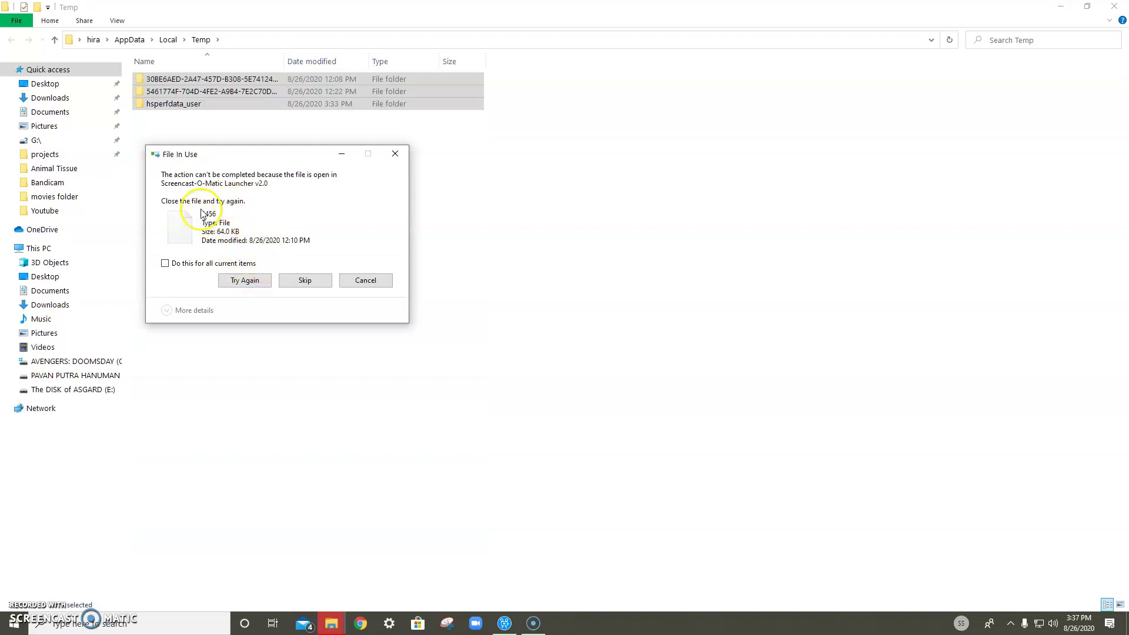
click(165, 264)
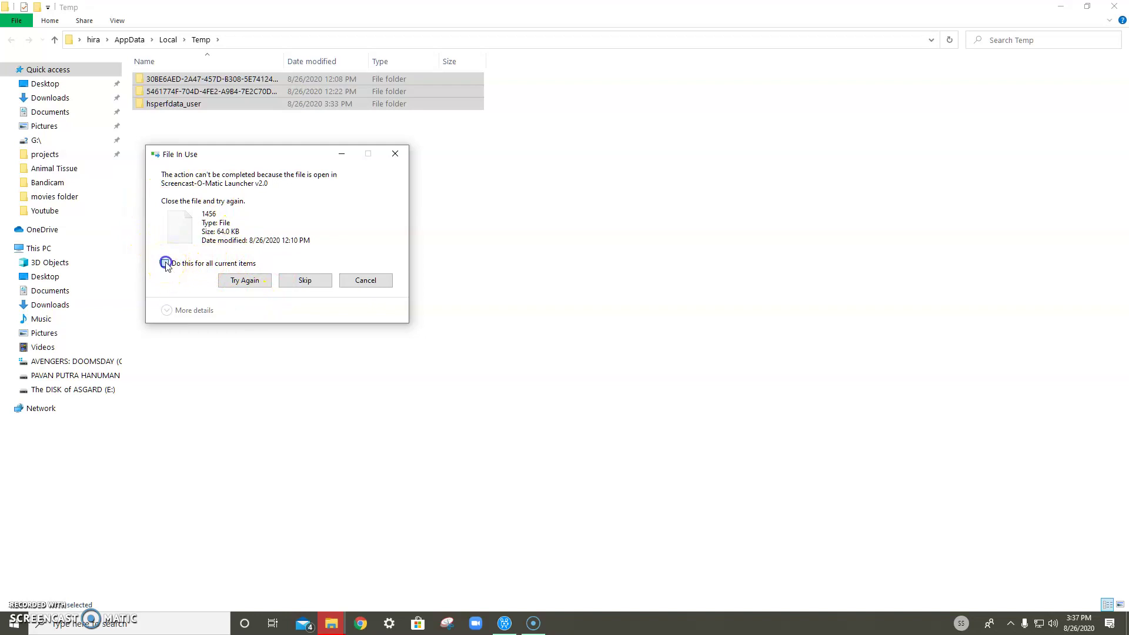
click(301, 281)
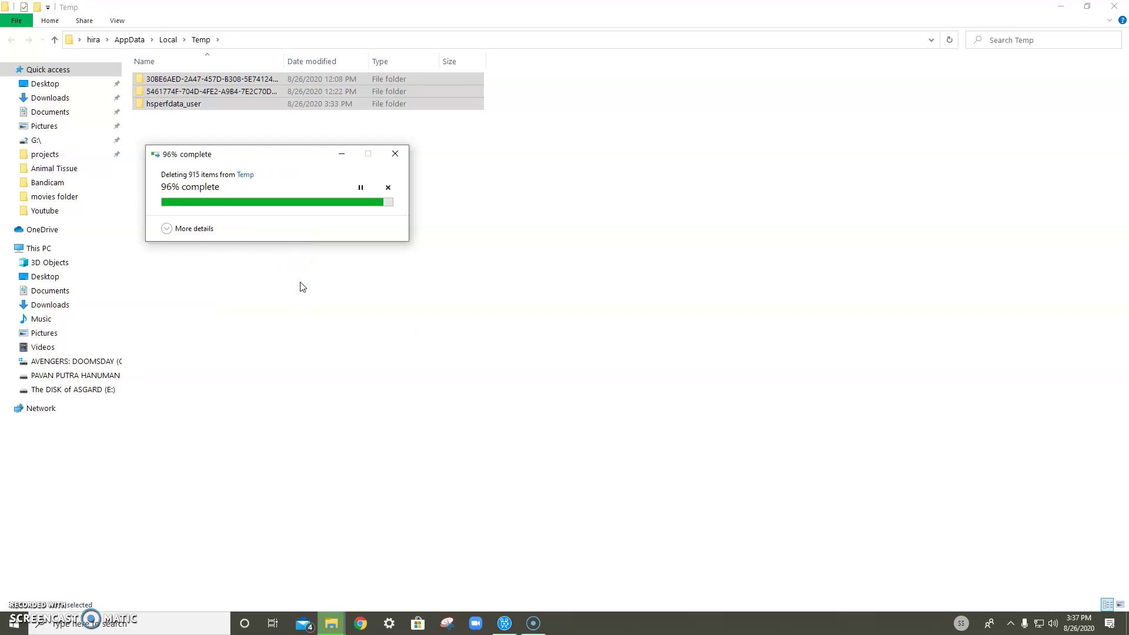
Check the details of the running deletion, collapse them, and minimize and restore the progress window.
click(205, 230)
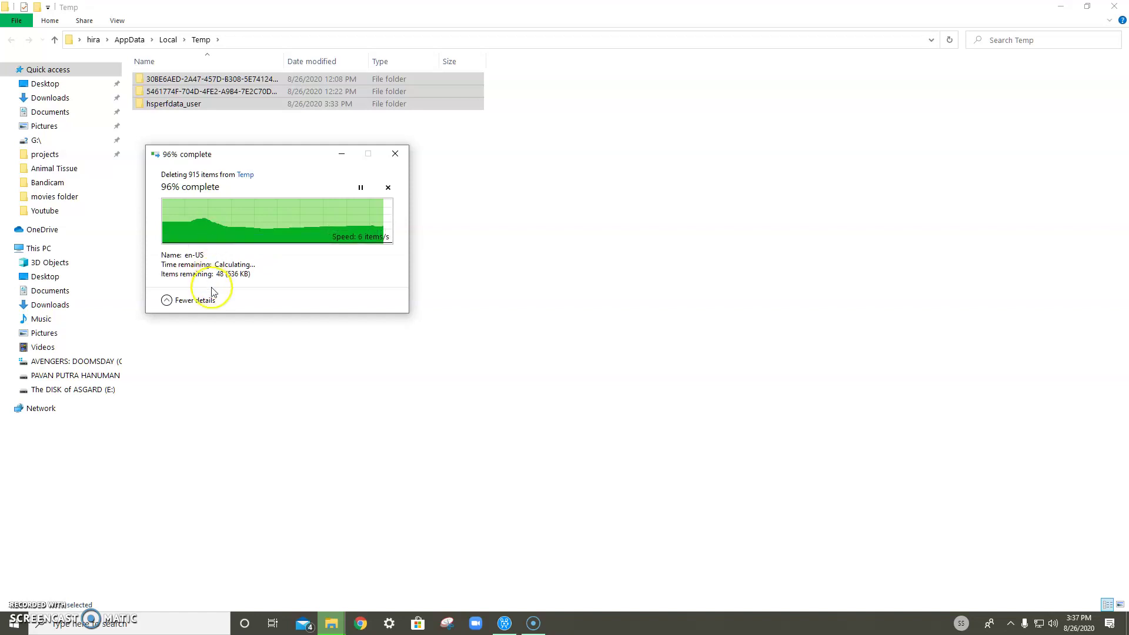
click(196, 298)
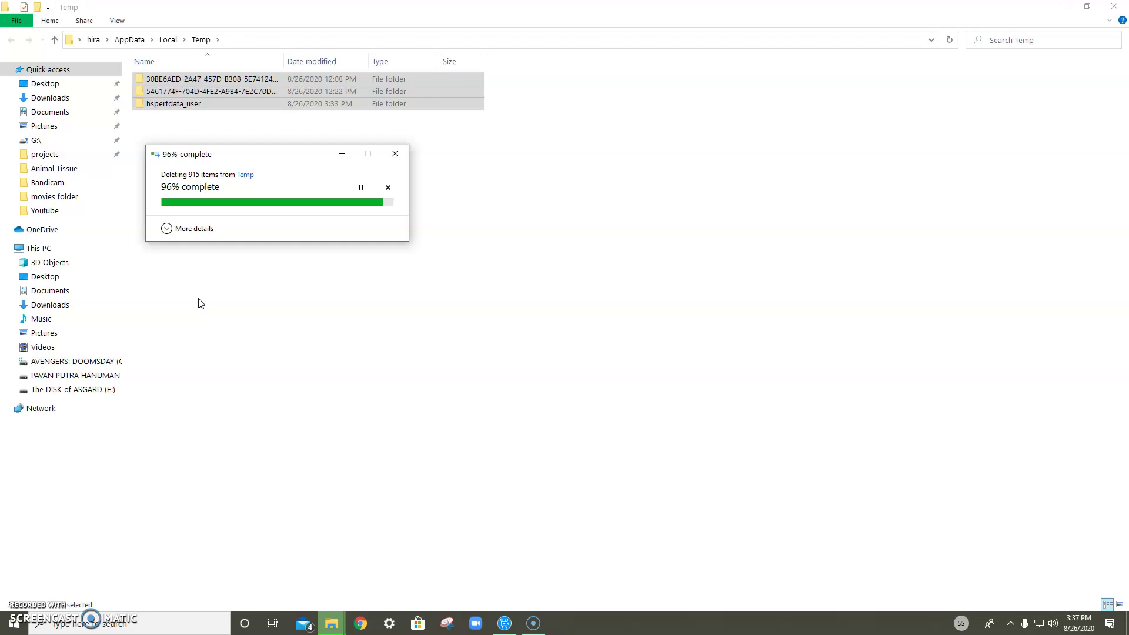
click(341, 154)
click(342, 155)
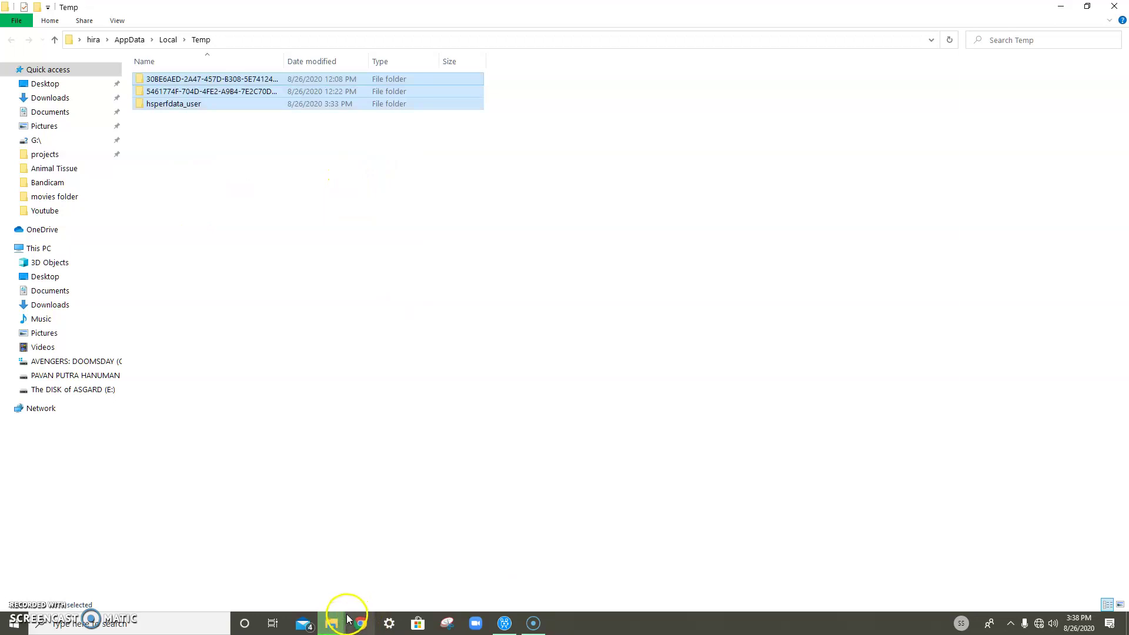
mouse_move(346, 617)
click(355, 579)
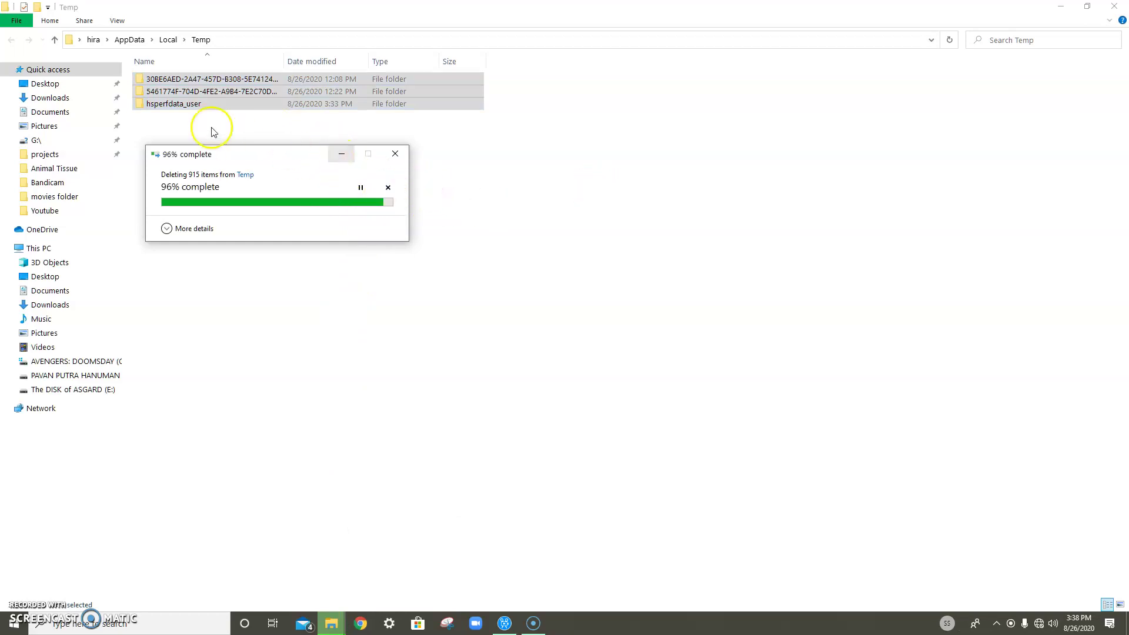
Cancel the rest of the running deletion and close the user's Temp folder.
click(387, 188)
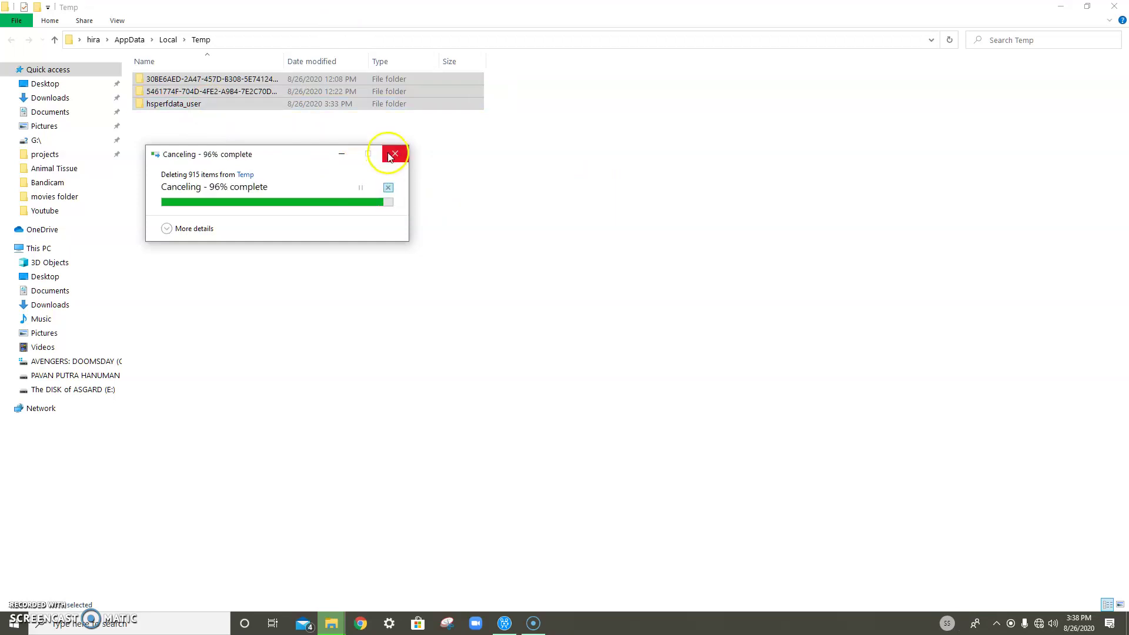
click(389, 154)
click(411, 385)
drag(273, 176, 498, 121)
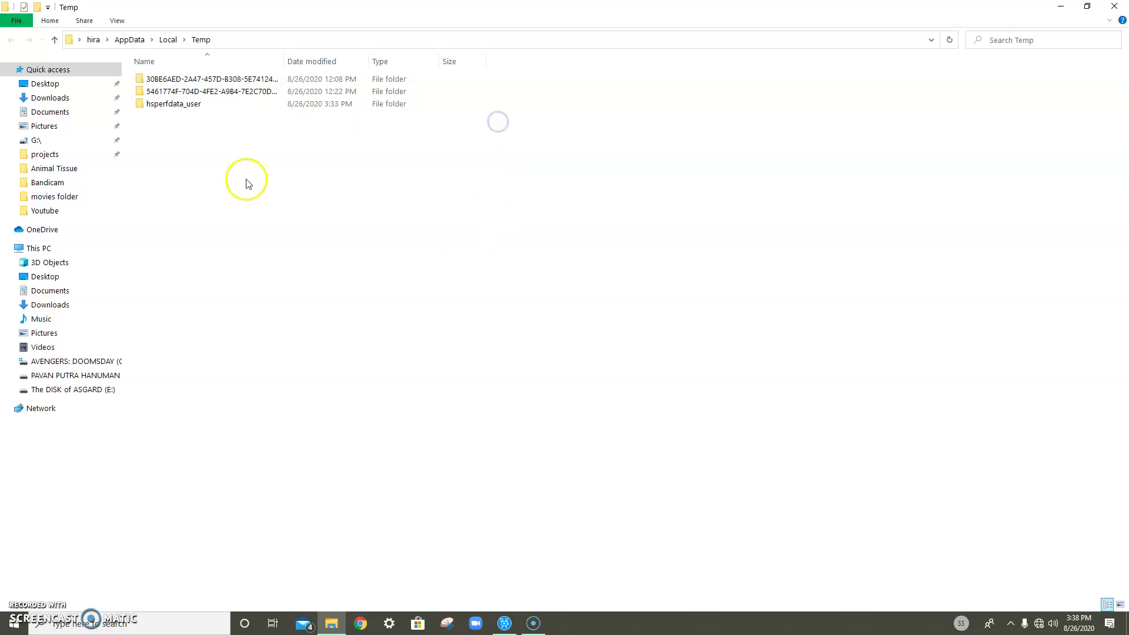
click(1114, 6)
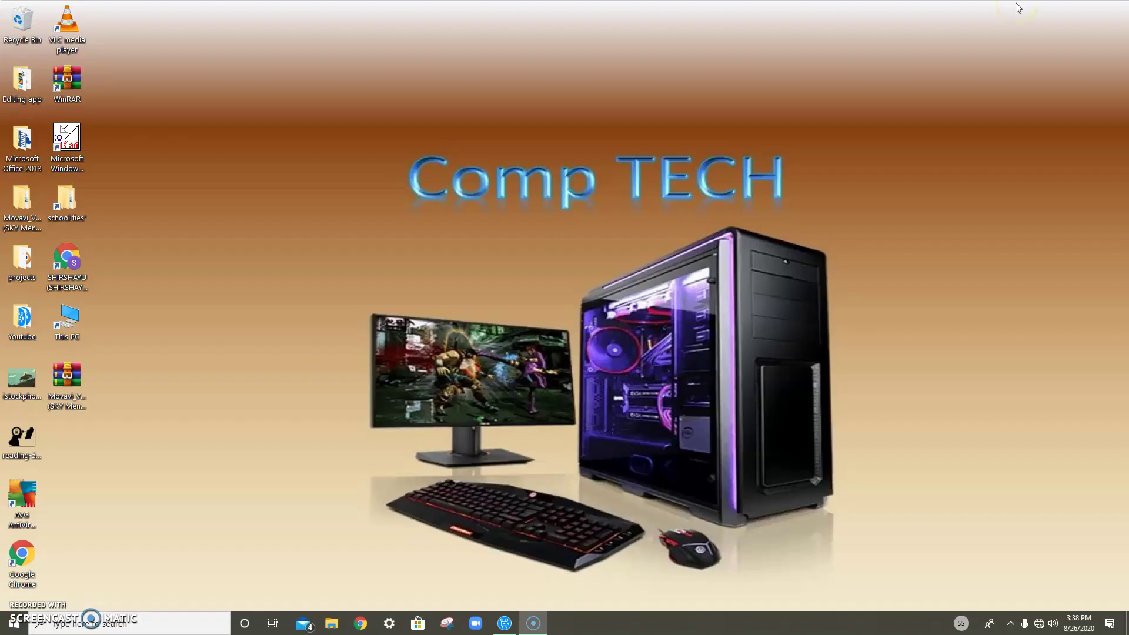
Open the Windows Temp folder by running temp in place of the previous Run entry.
key(super+r)
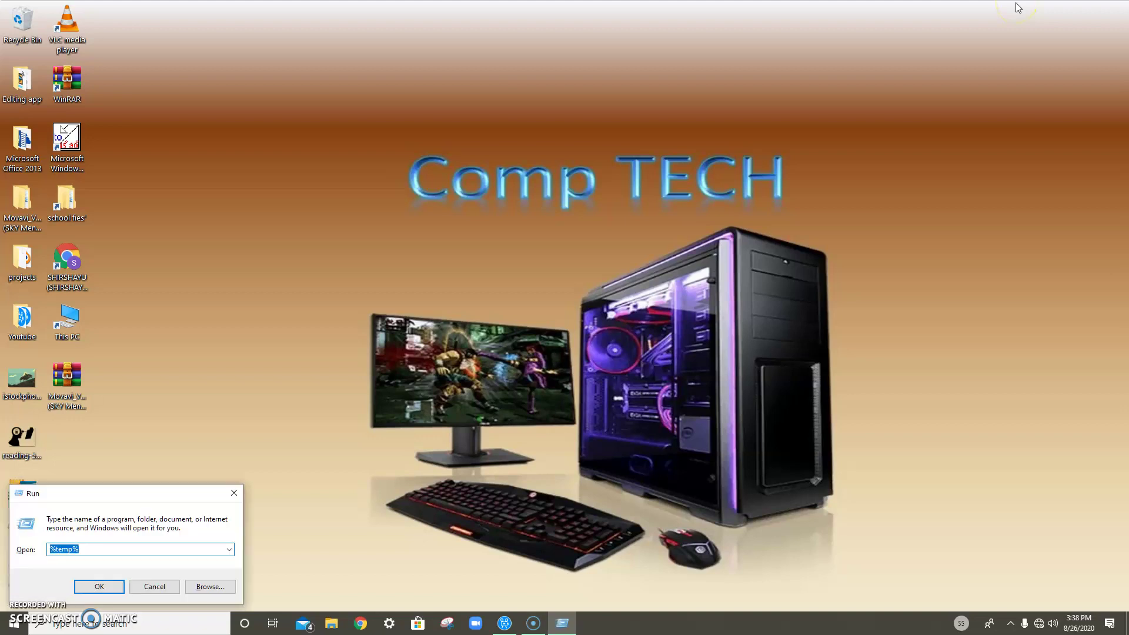
key(BackSpace)
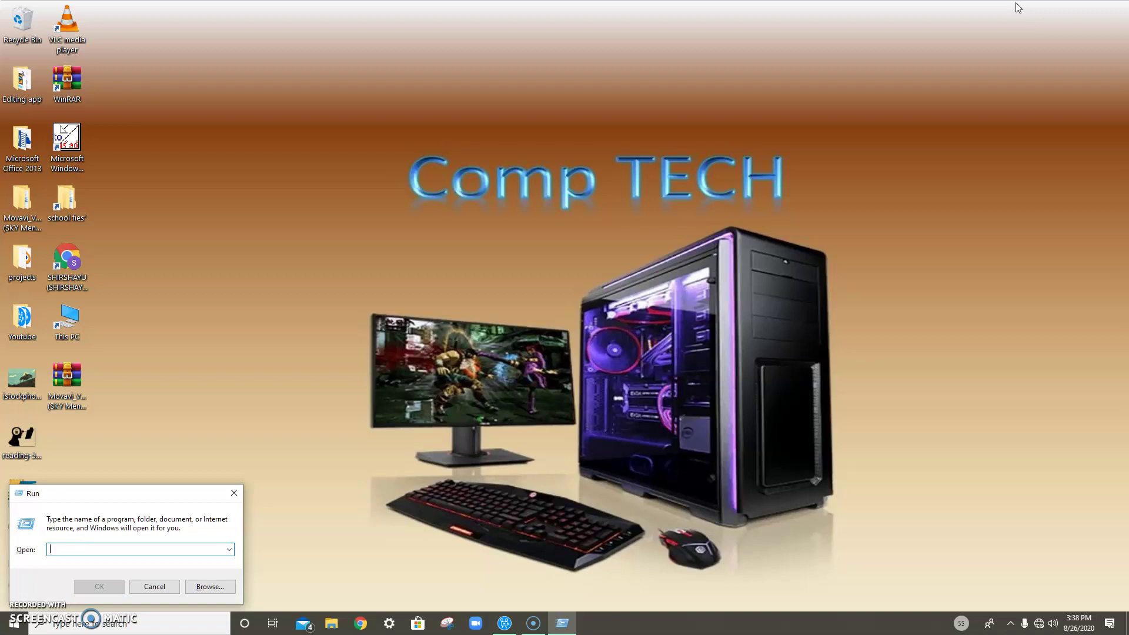
text(temp)
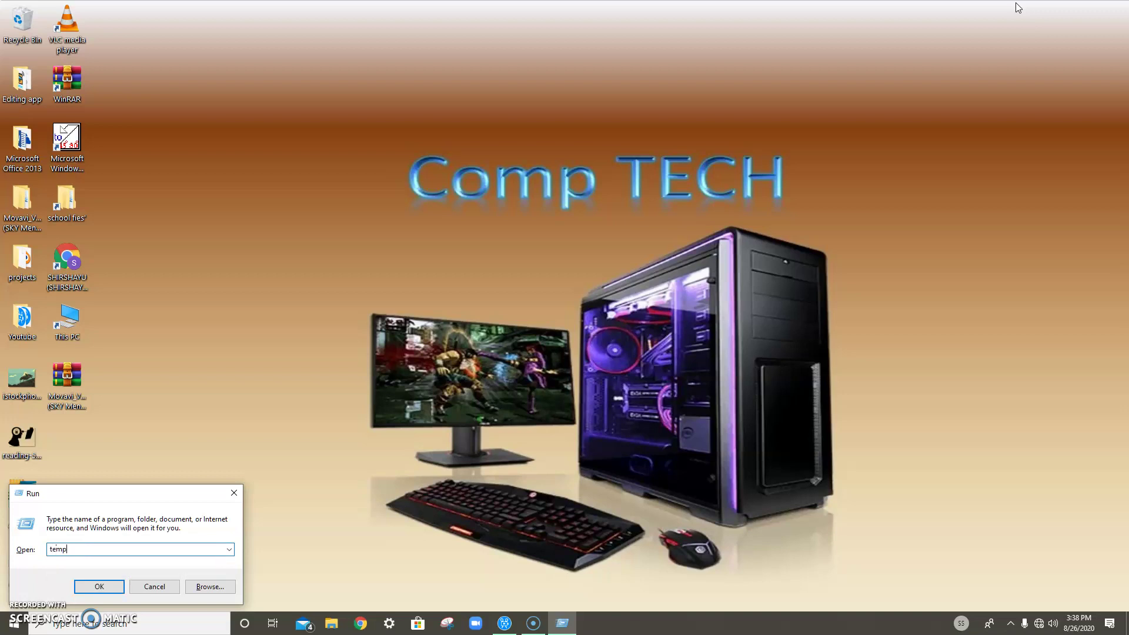
key(Return)
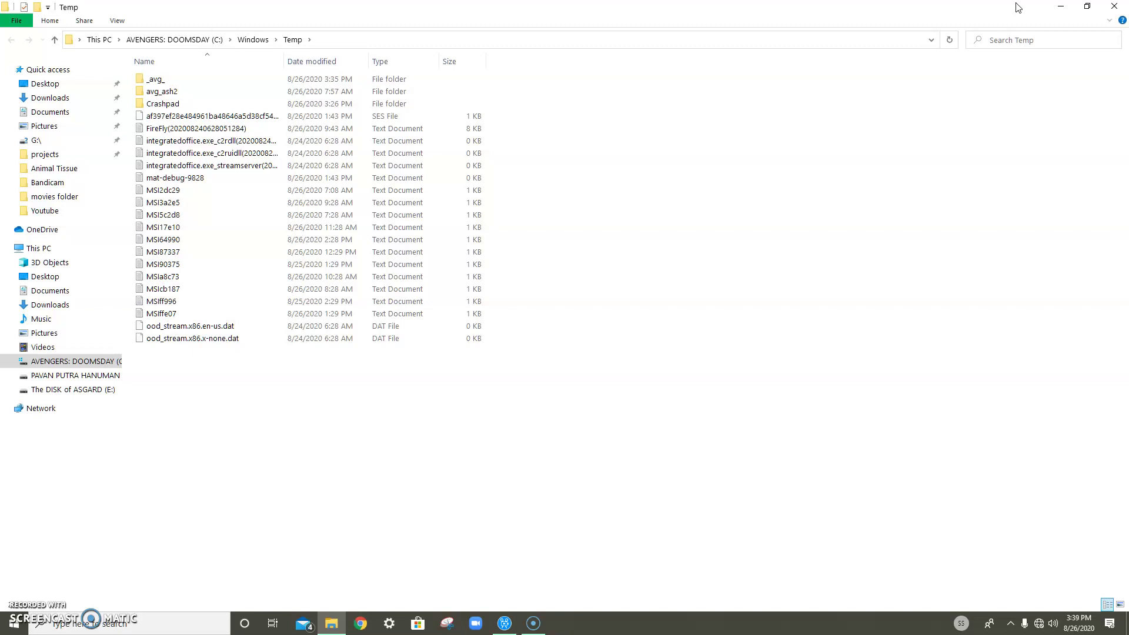
Permanently delete all items in the Windows Temp folder, skipping all current items that are in use.
key(ctrl+a)
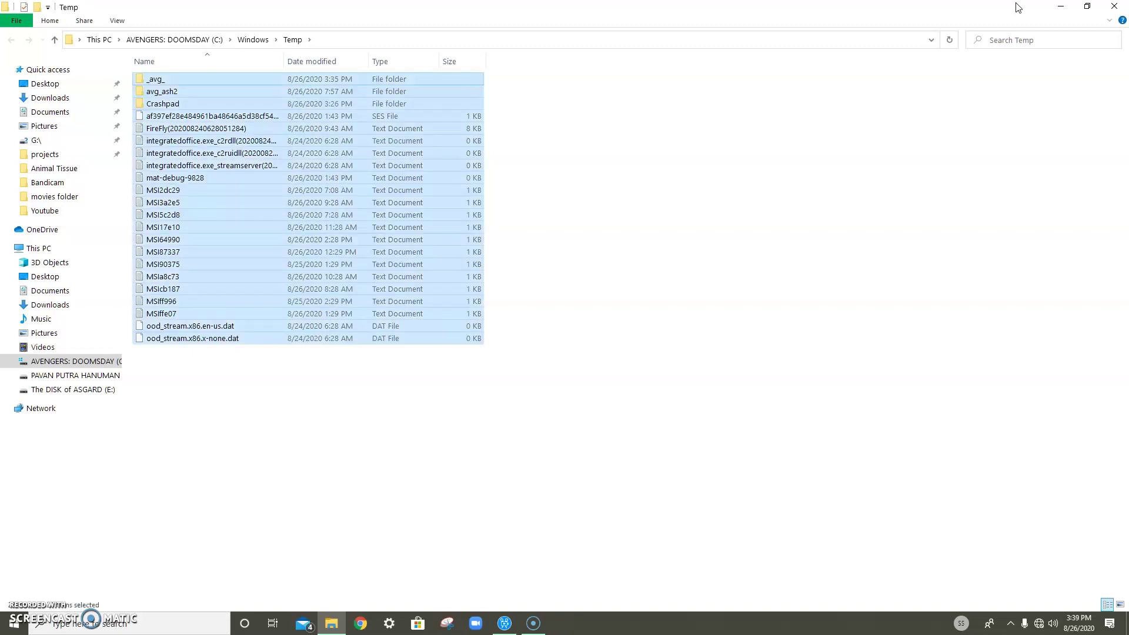
key(shift+Delete)
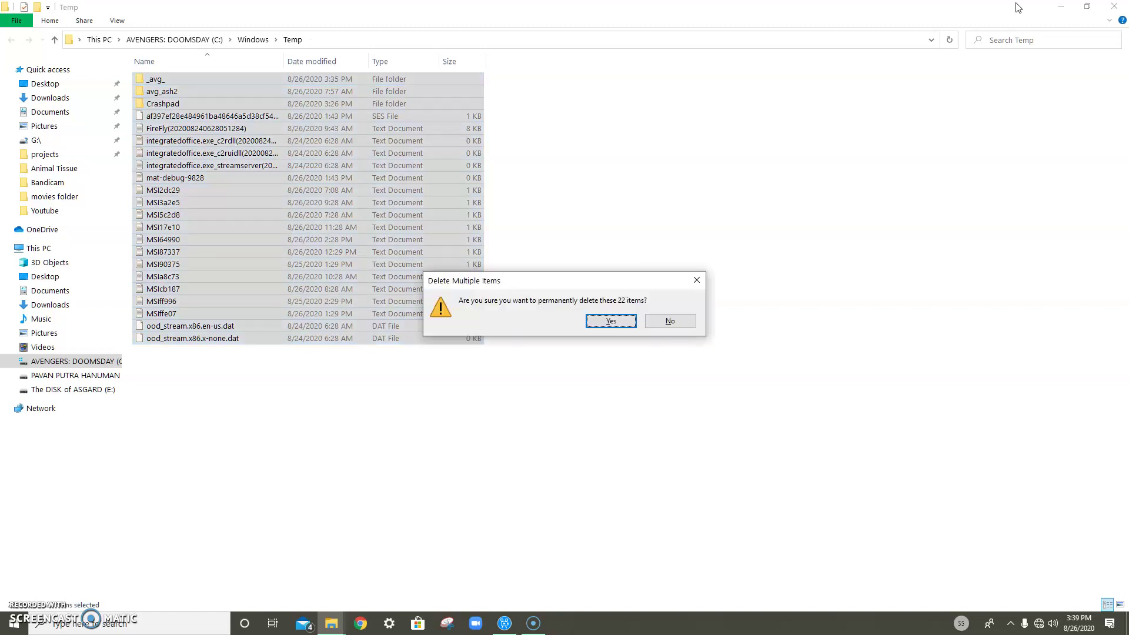
key(Return)
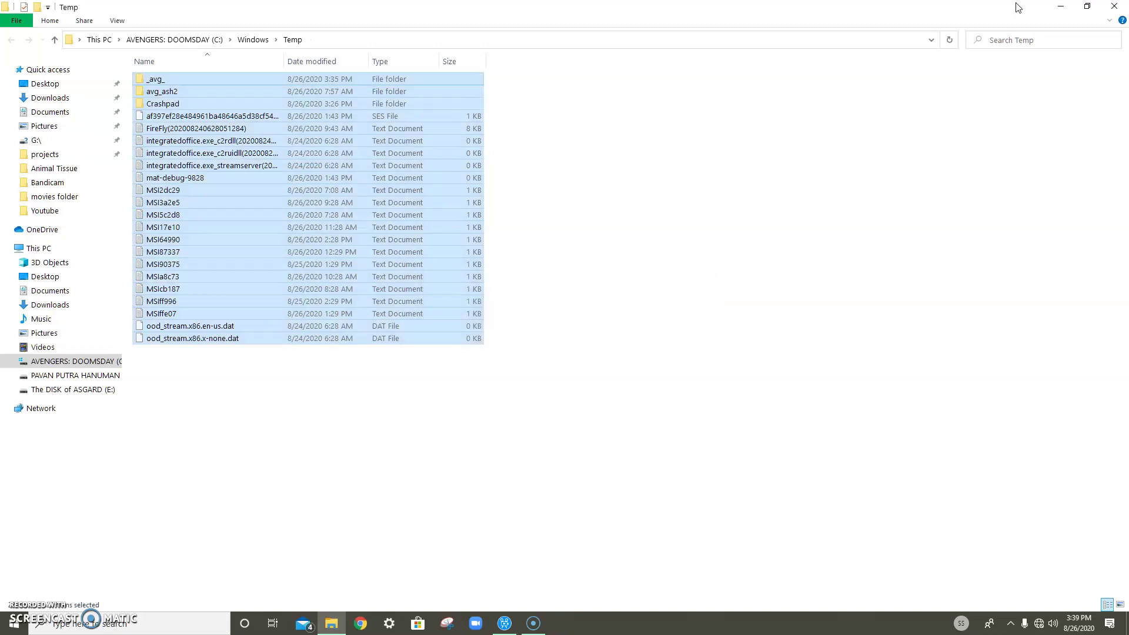
click(547, 41)
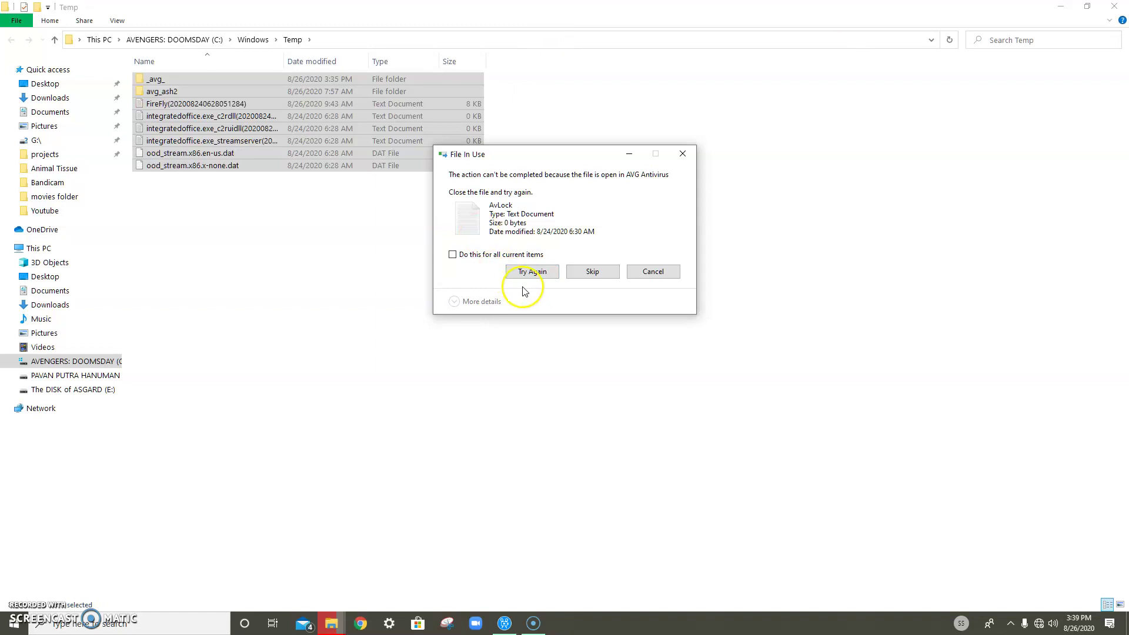
click(453, 255)
click(588, 271)
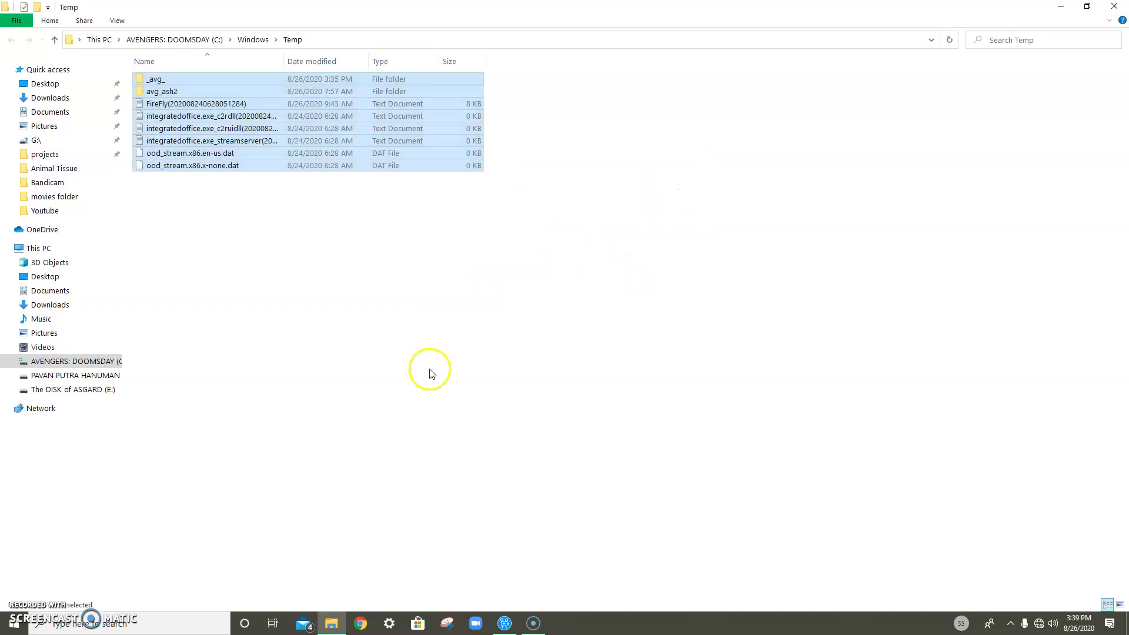
Clear the selection of leftover files and close the Windows Temp folder window.
click(383, 279)
drag(567, 198, 383, 199)
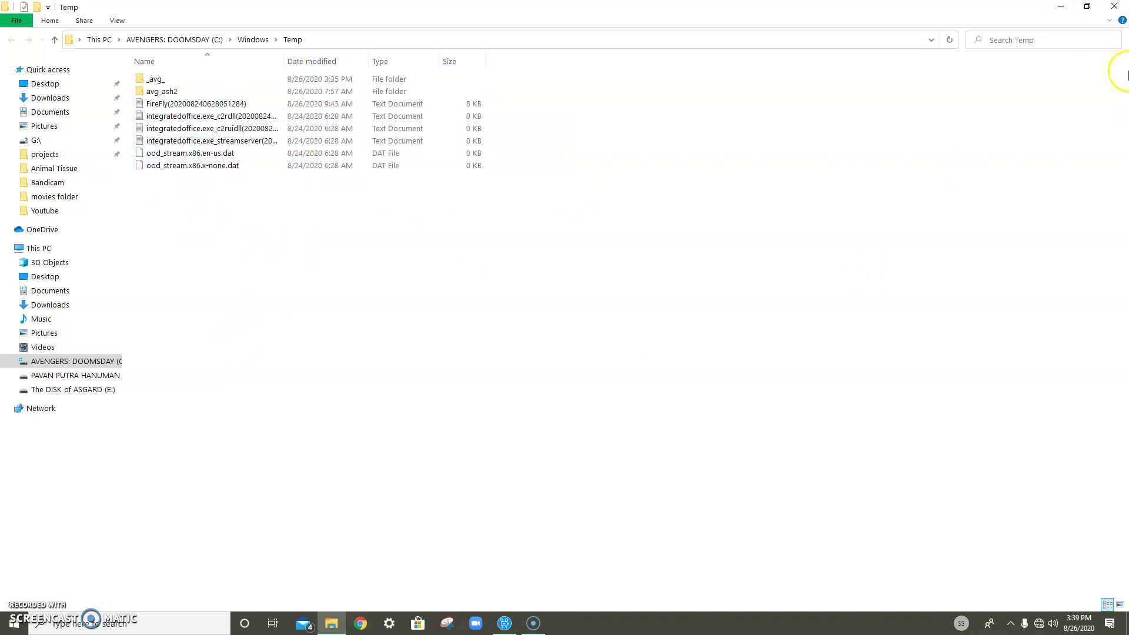
click(1085, 6)
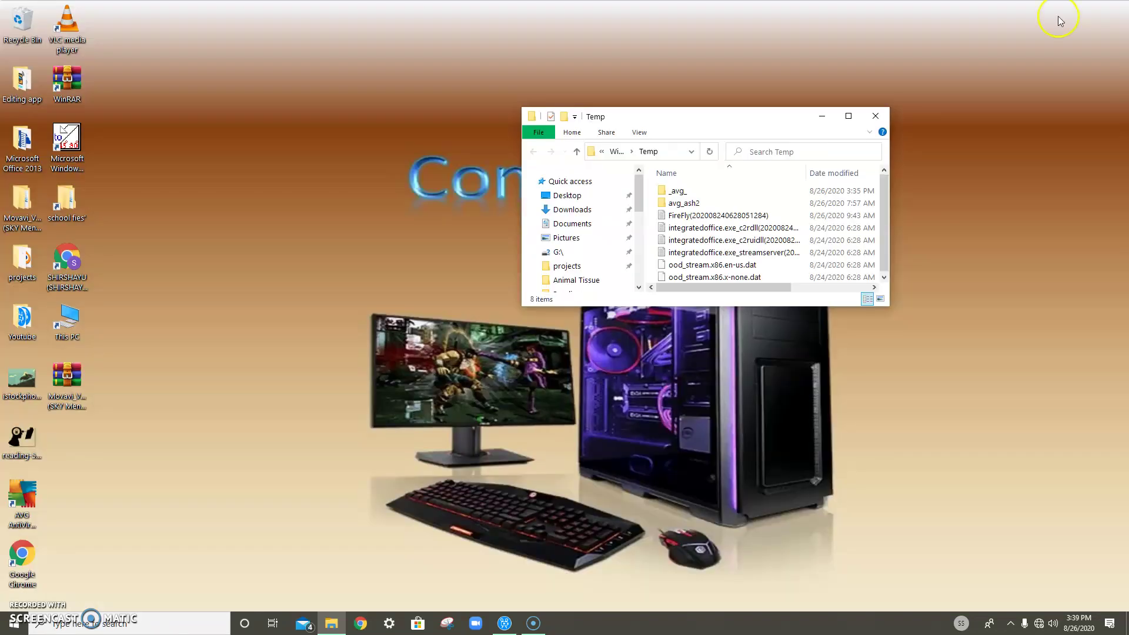
click(866, 123)
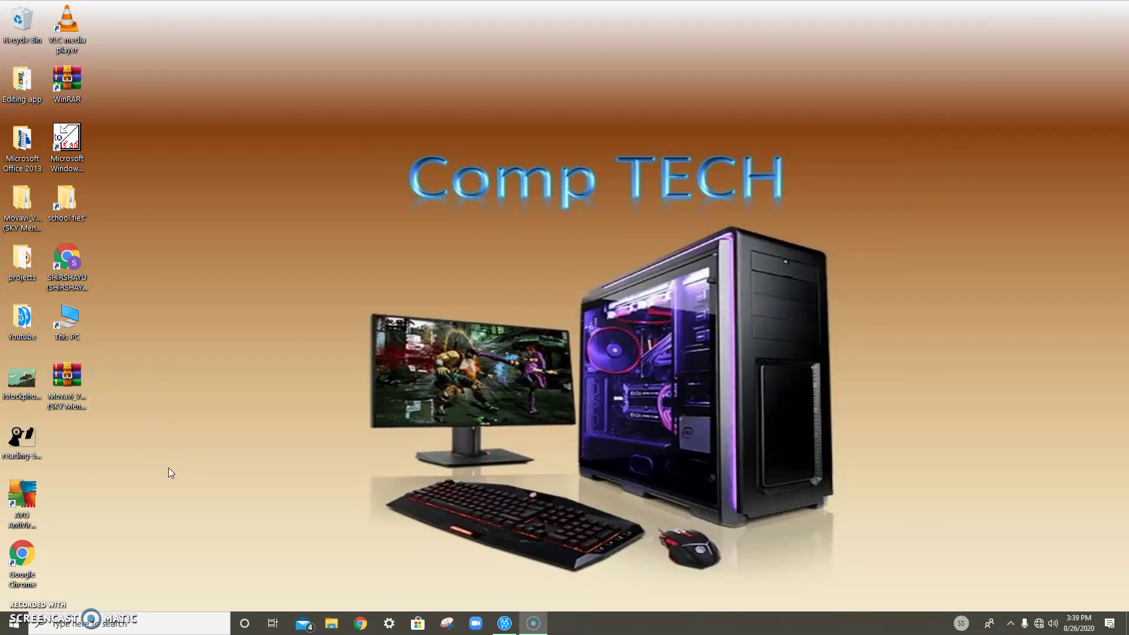
Open the Recent items folder by running recent in place of the previous Run entry.
key(super+r)
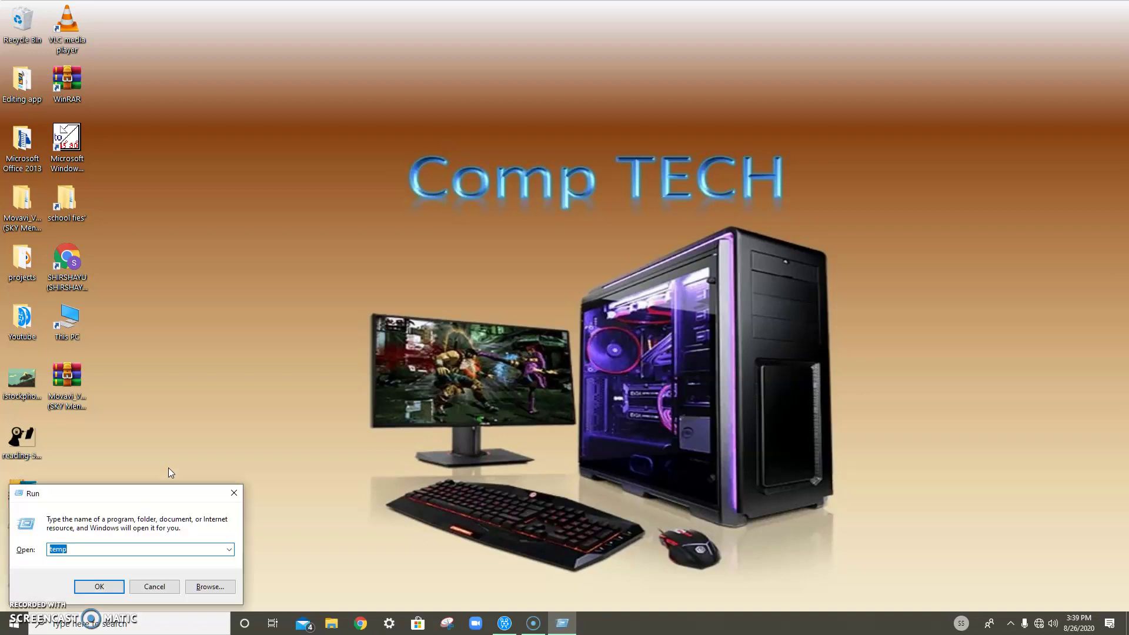
key(BackSpace)
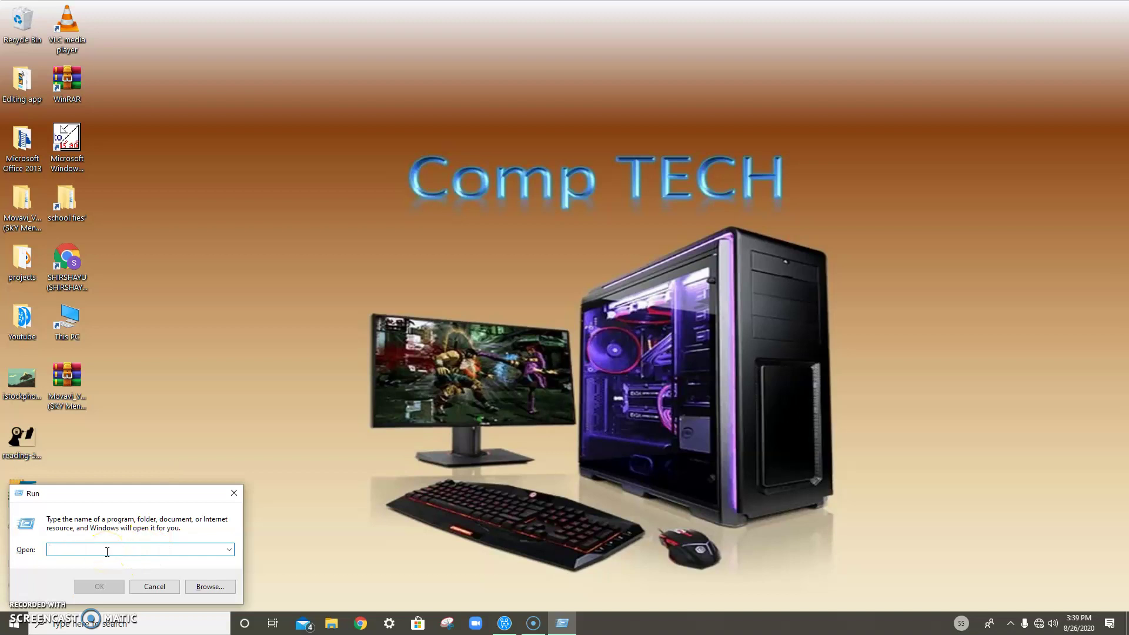
text(rec)
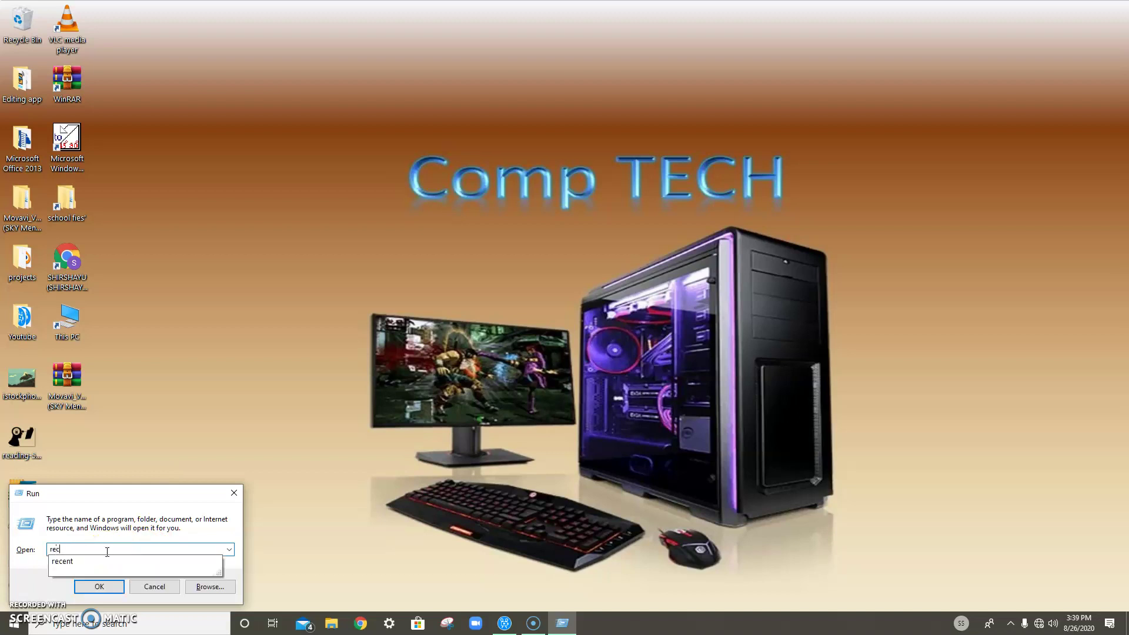
text(ent)
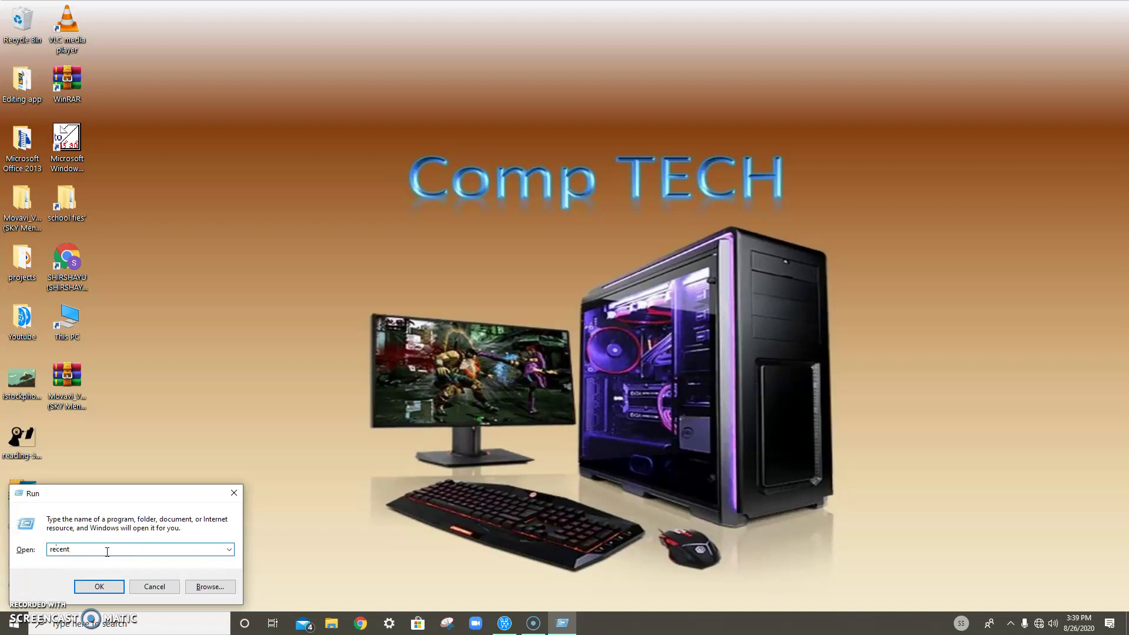
key(Return)
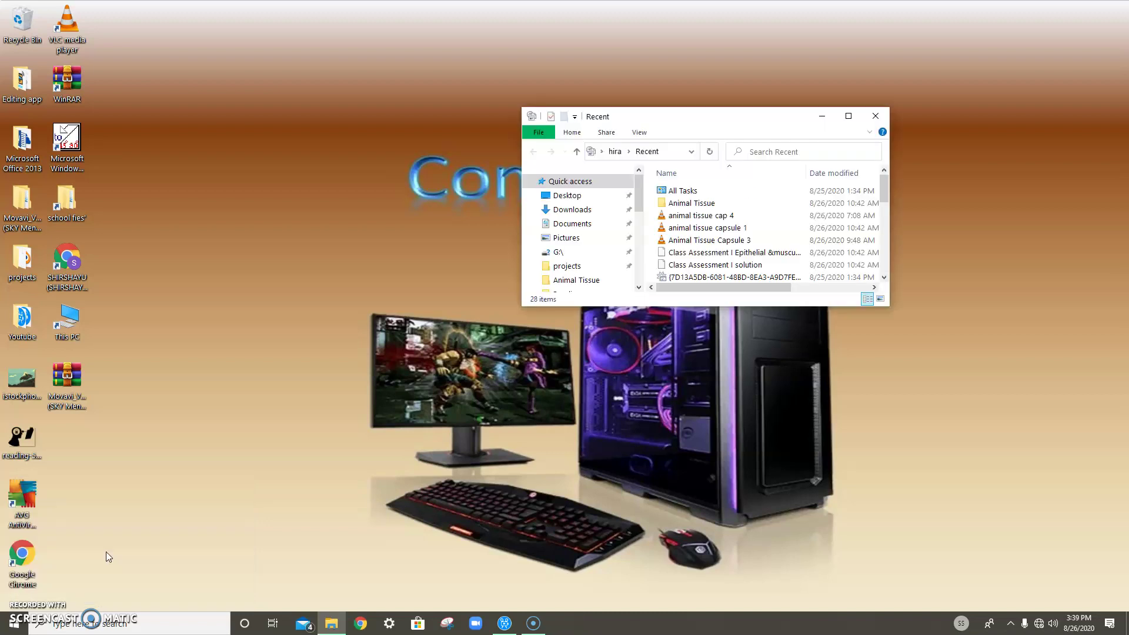
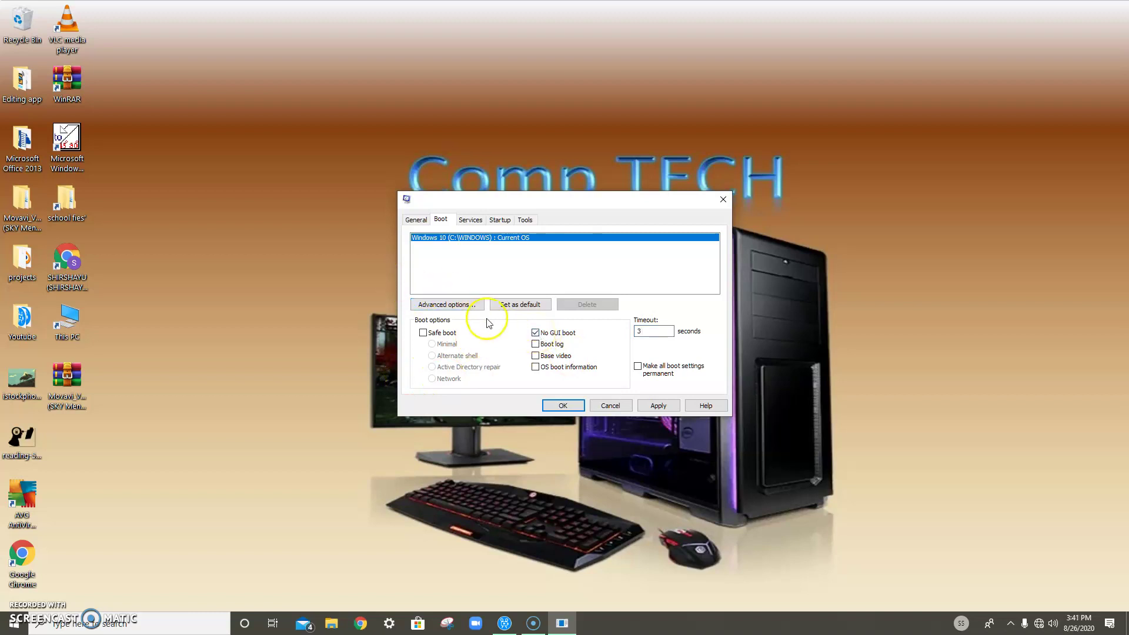
Set the advanced boot options to 2 processors with maximum memory enabled, and apply the changes in System Configuration before closing it.
click(475, 307)
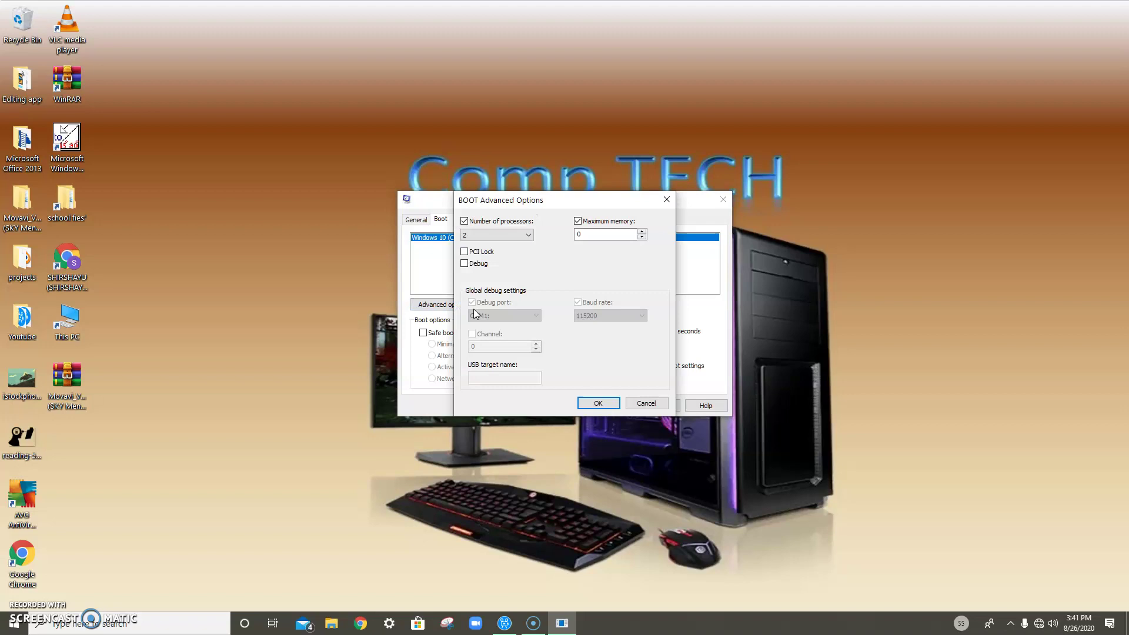
click(480, 234)
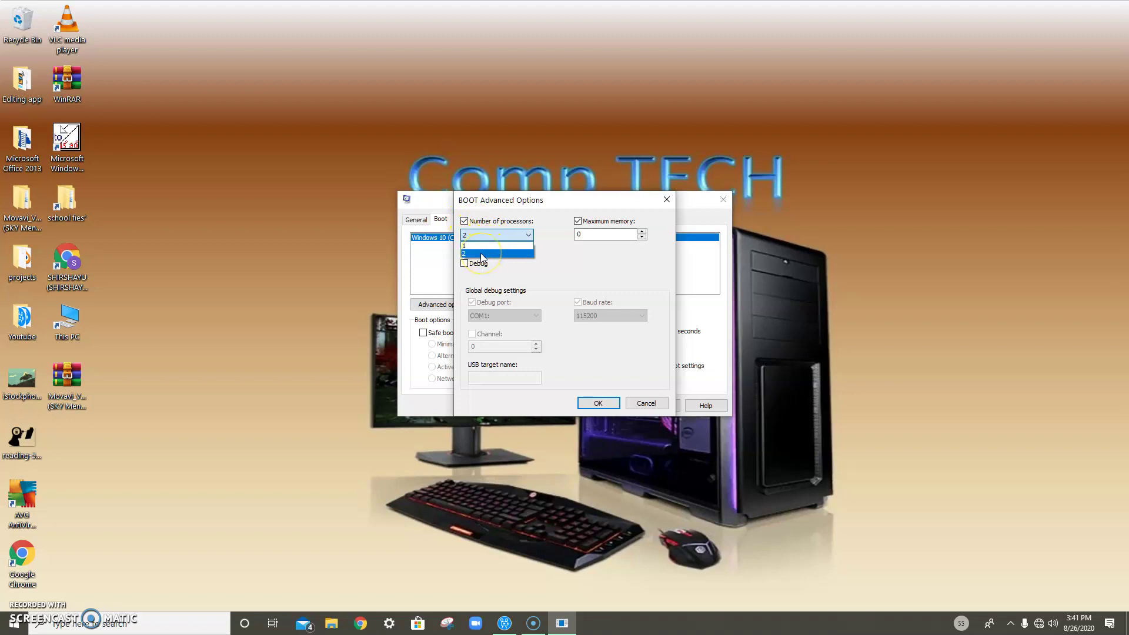
click(482, 254)
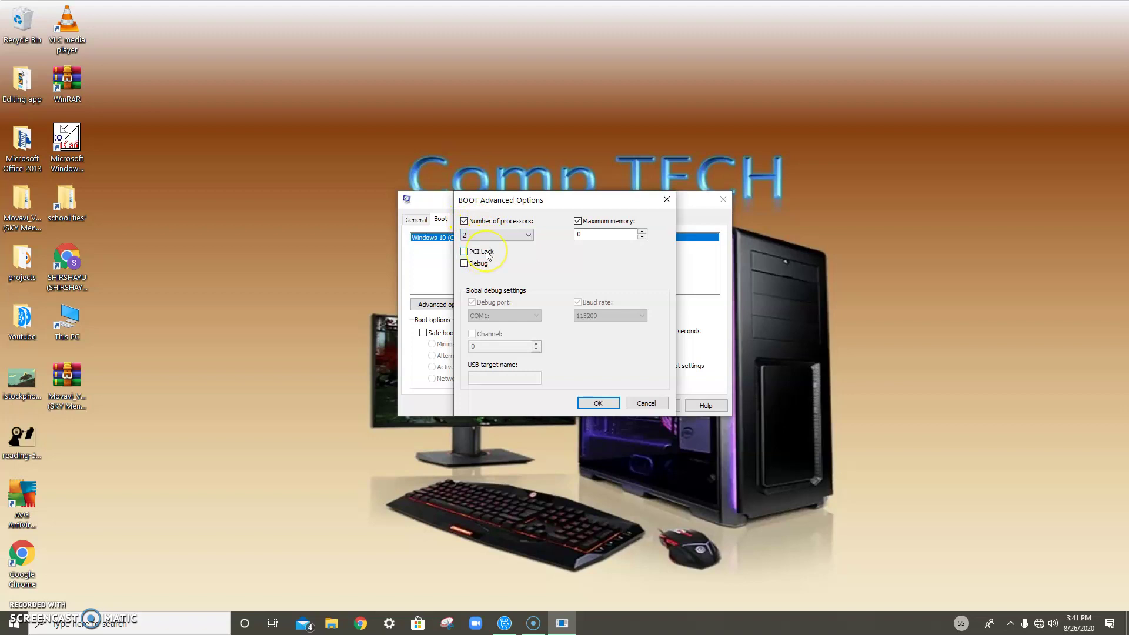
click(578, 221)
click(579, 222)
double_click(591, 234)
click(595, 235)
click(598, 403)
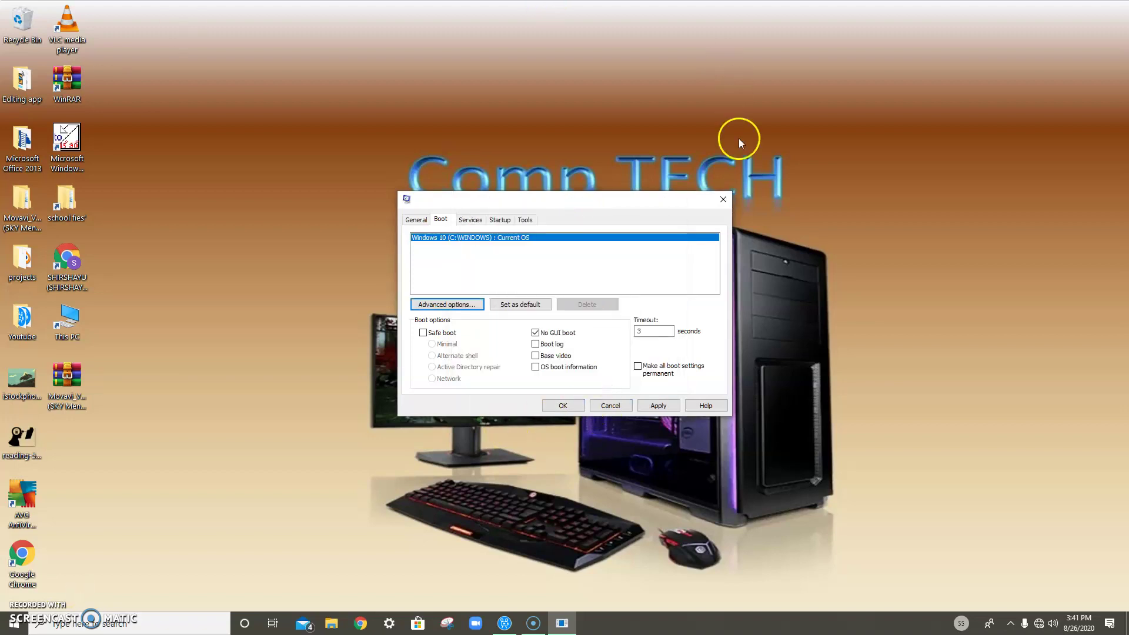
click(652, 406)
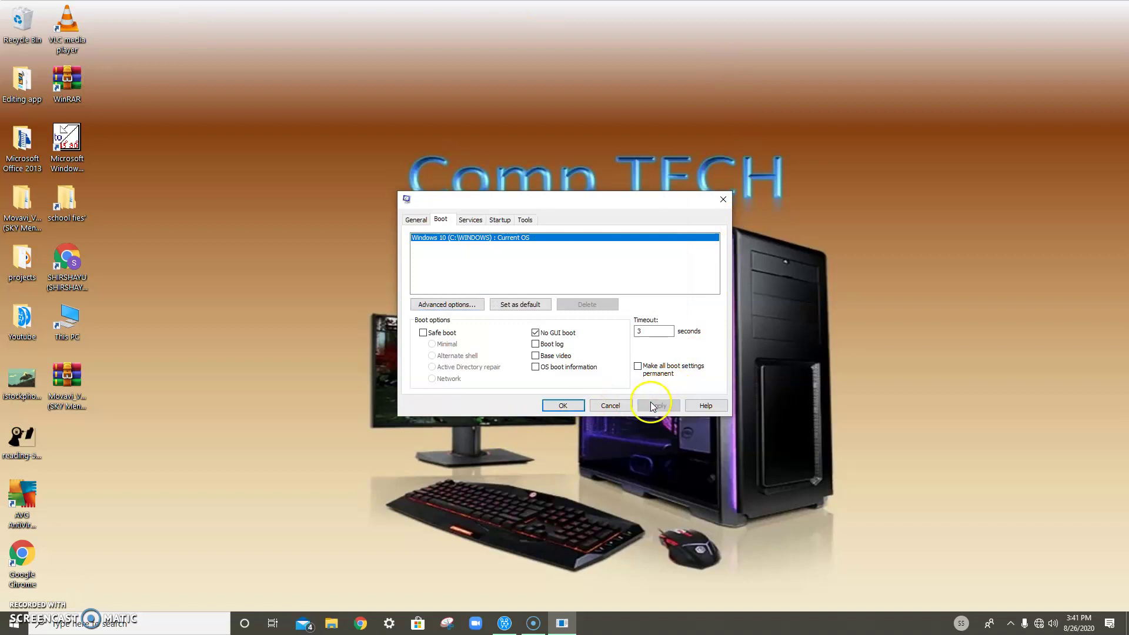
click(578, 407)
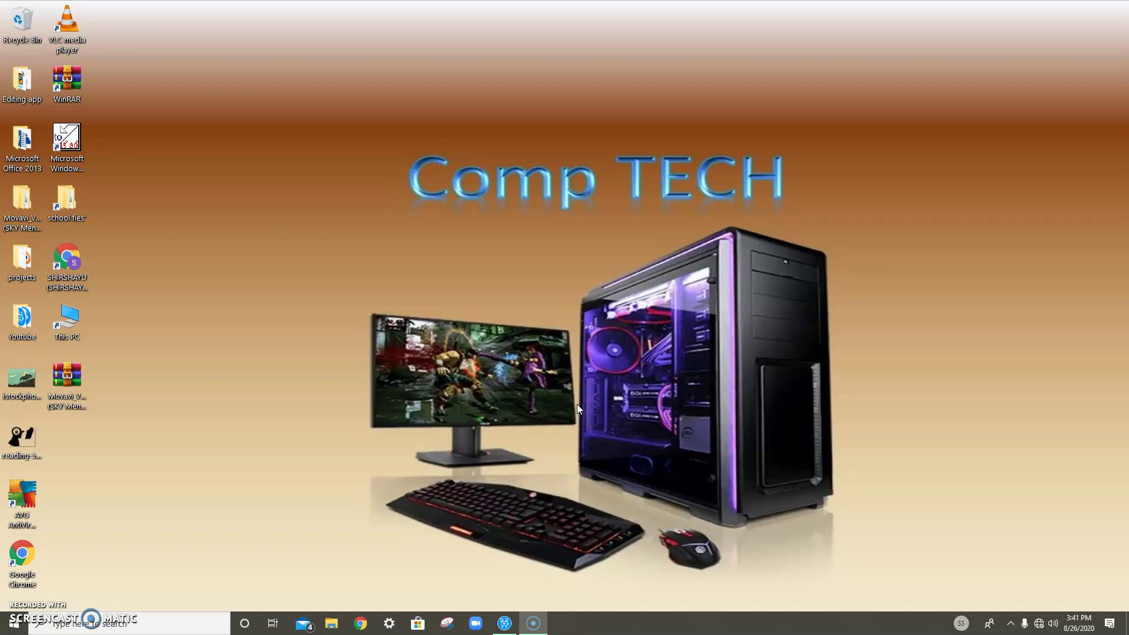
Reopen System Configuration by running msconfig and open Task Manager from its startup section.
key(super+r)
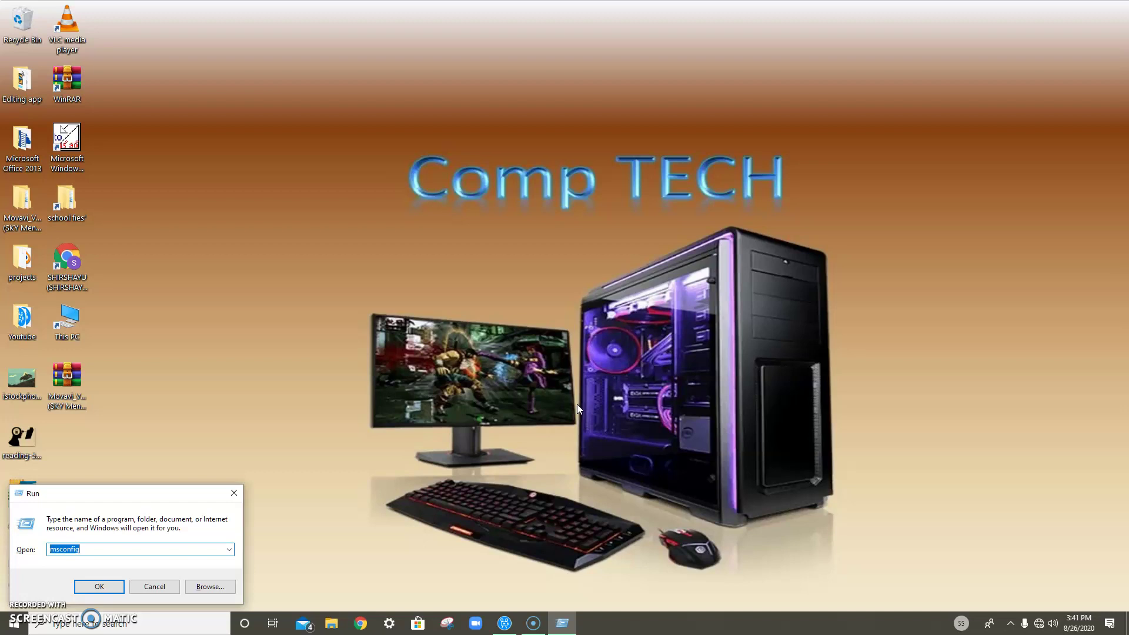
key(Return)
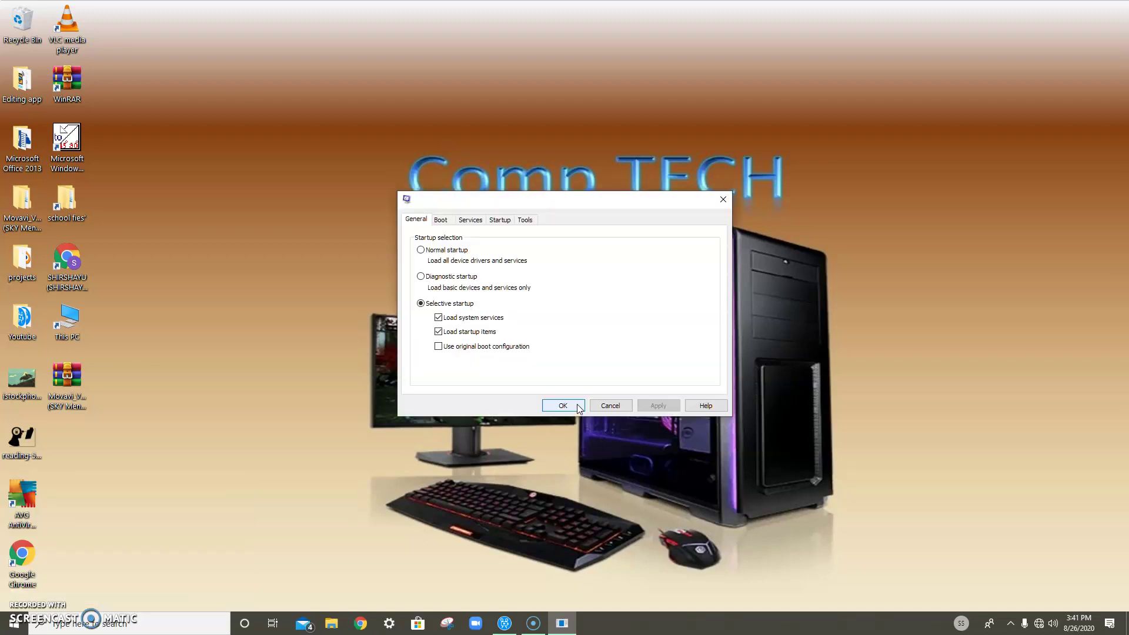
click(507, 224)
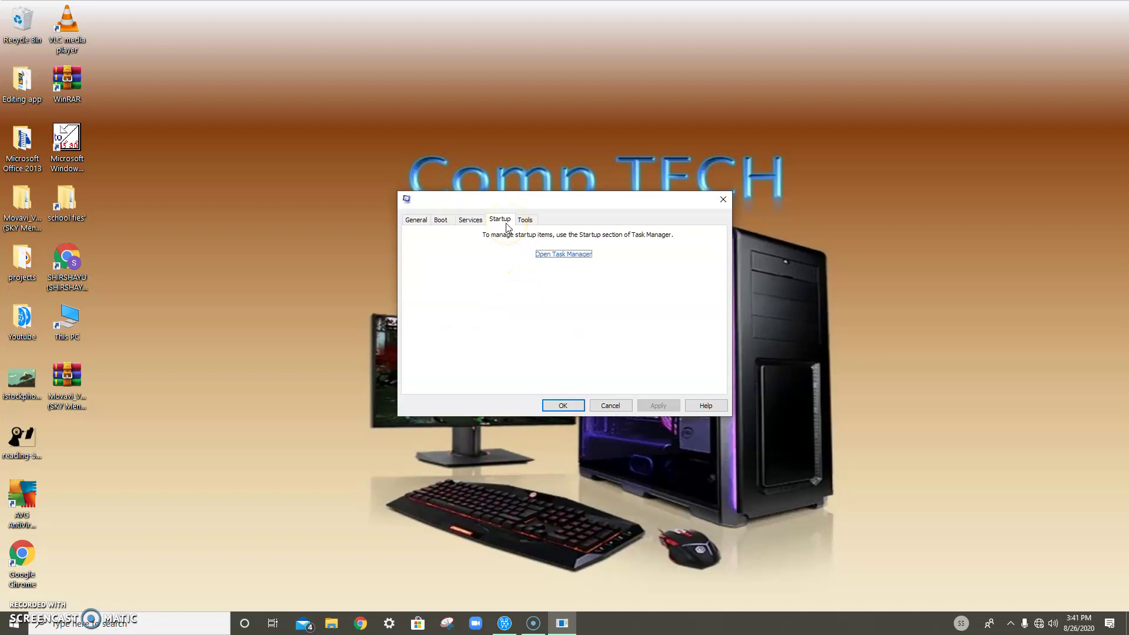
click(564, 256)
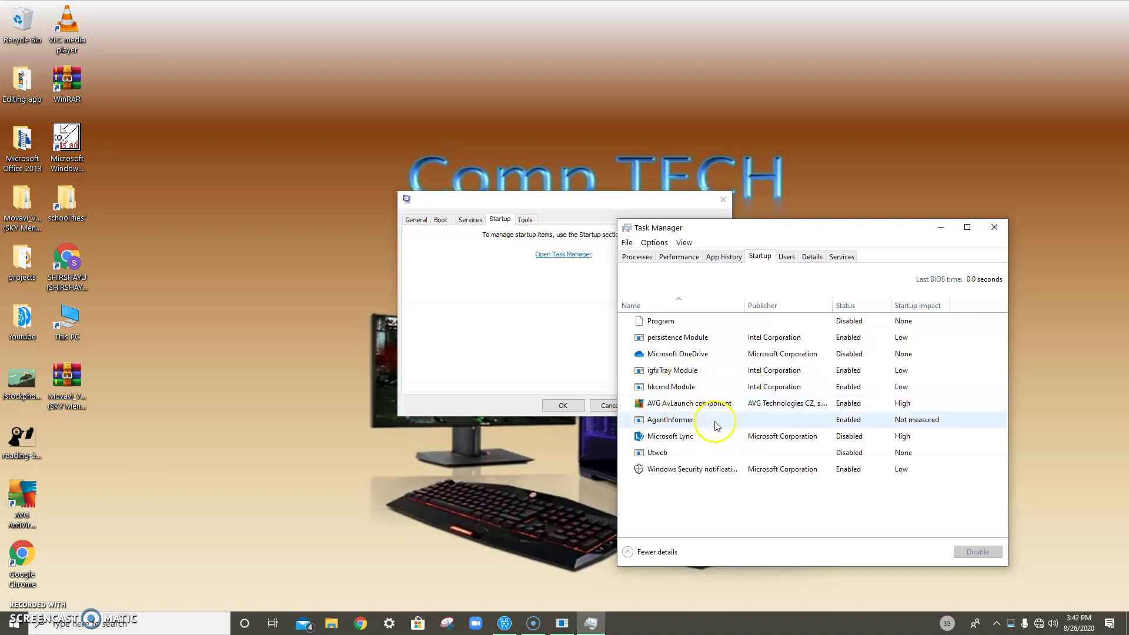
Try to disable the AVG AvLaunch component among the startup items, and close Task Manager.
click(698, 407)
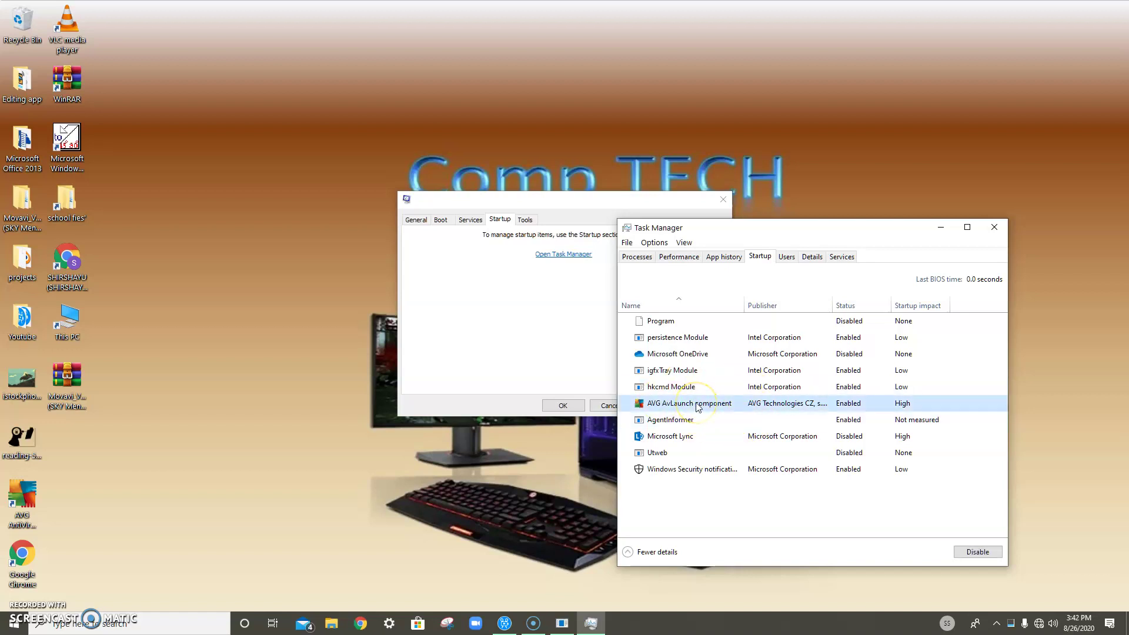
click(694, 441)
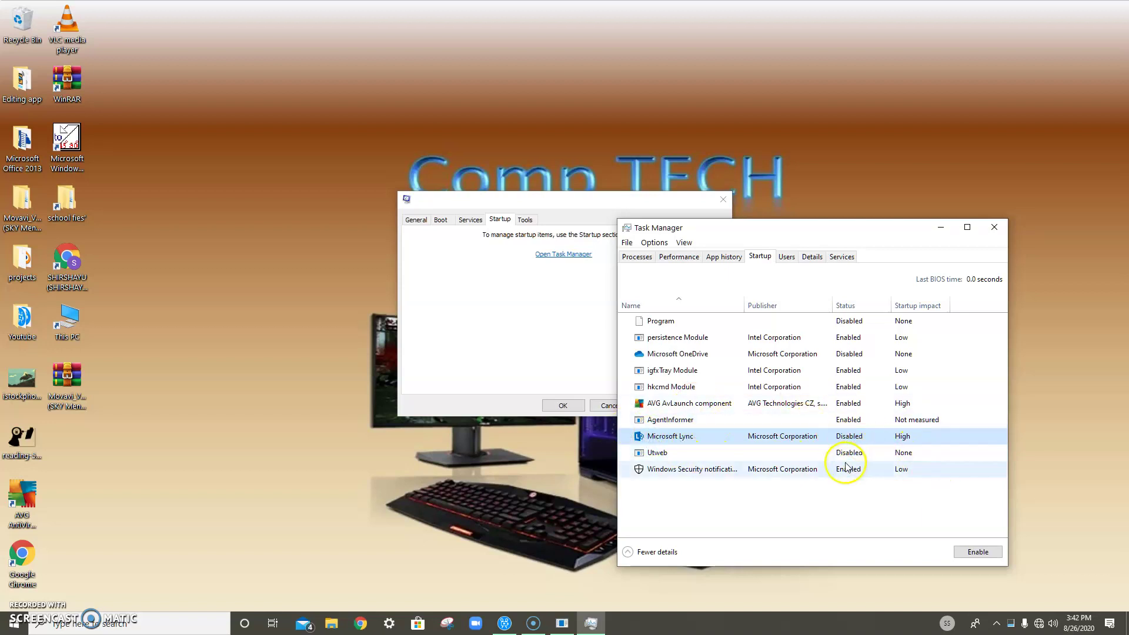
click(687, 405)
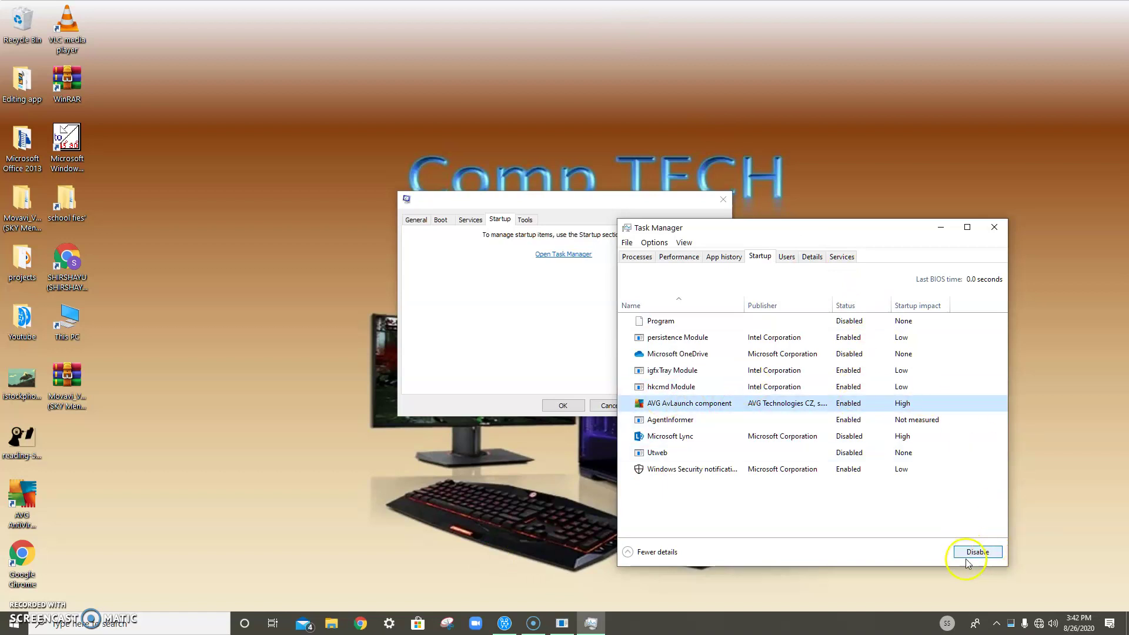
click(978, 555)
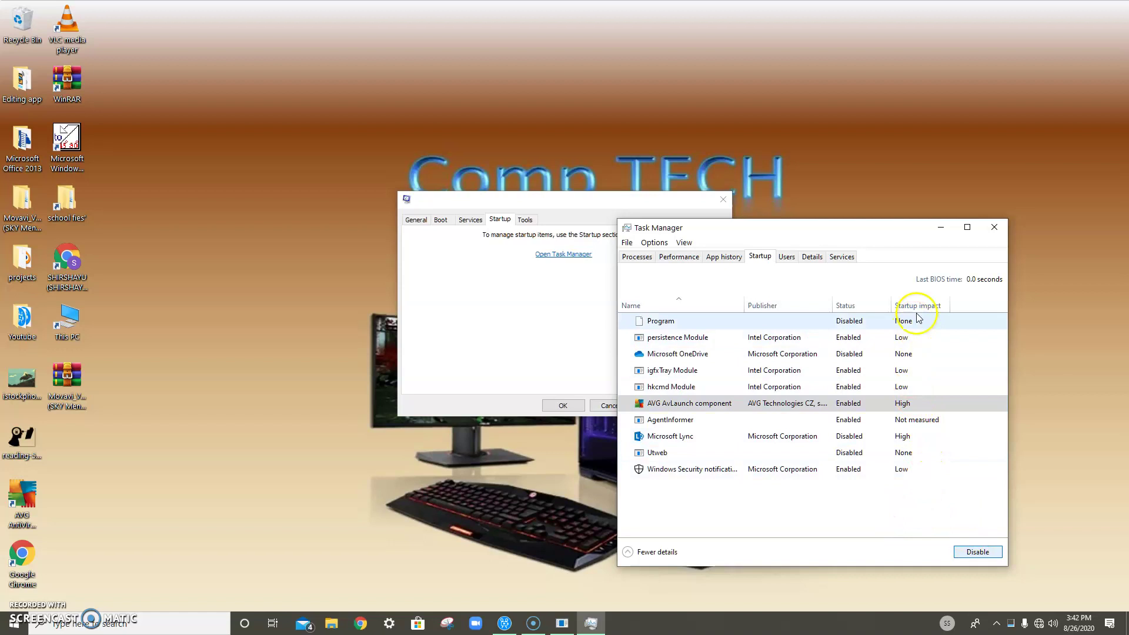
click(918, 408)
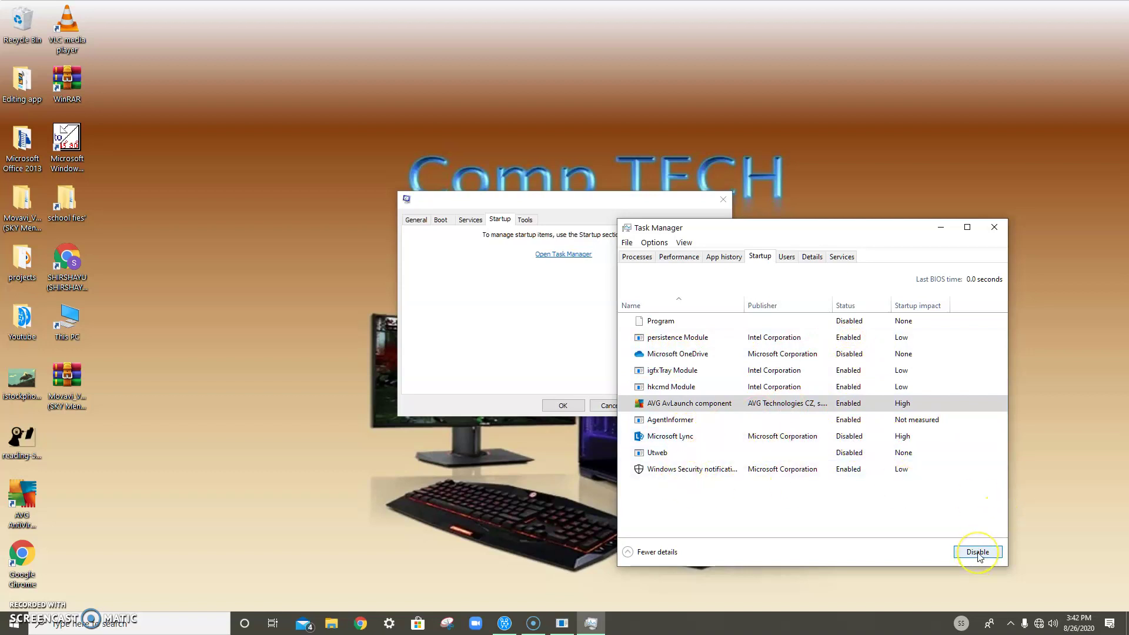
click(987, 211)
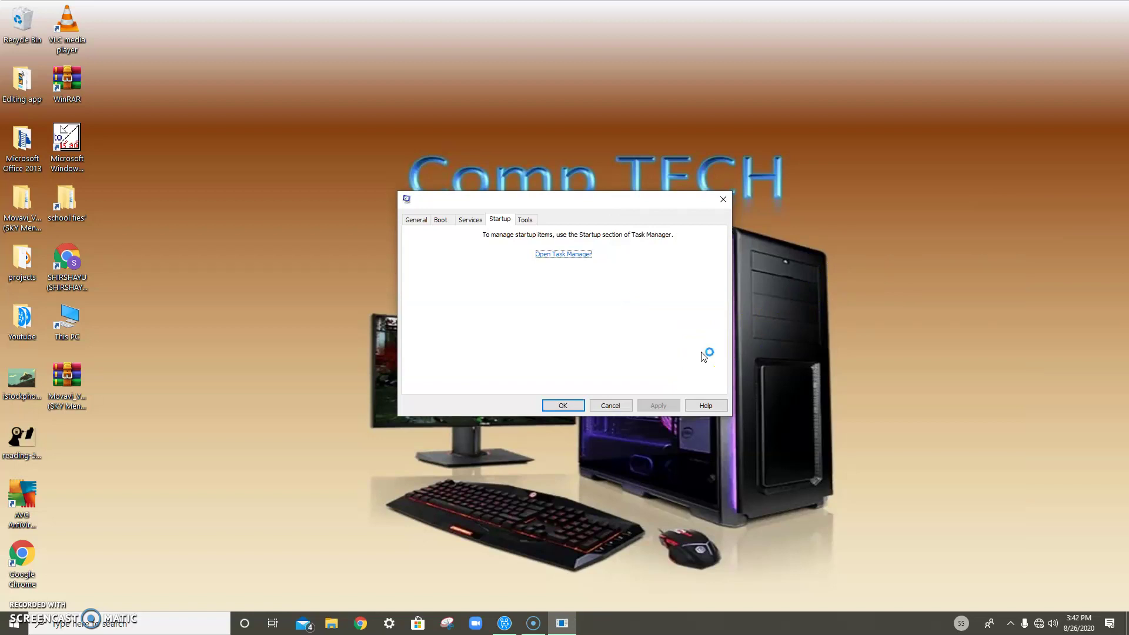
View the startup items in Task Manager again, including after reopening it directly, and close Task Manager.
click(718, 319)
click(763, 259)
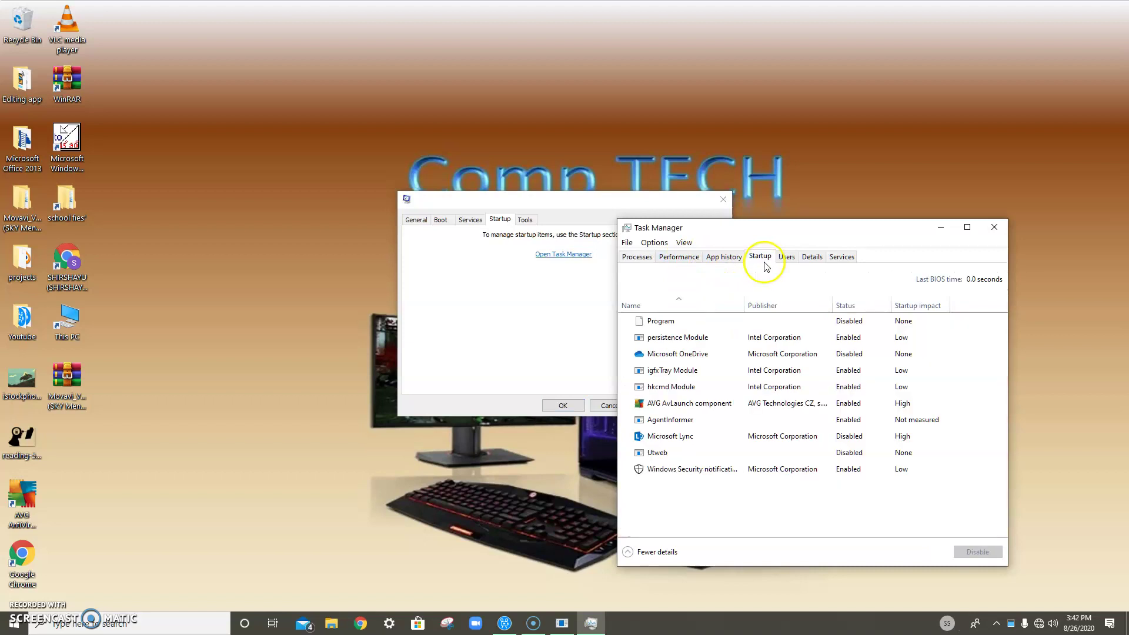
click(994, 227)
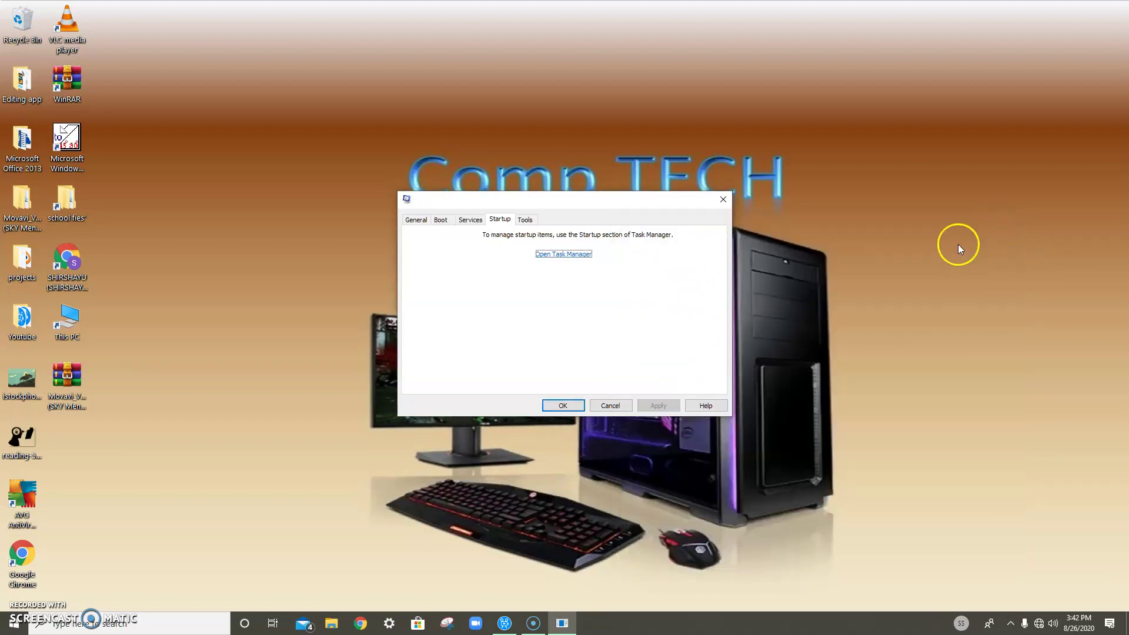
right_click(681, 622)
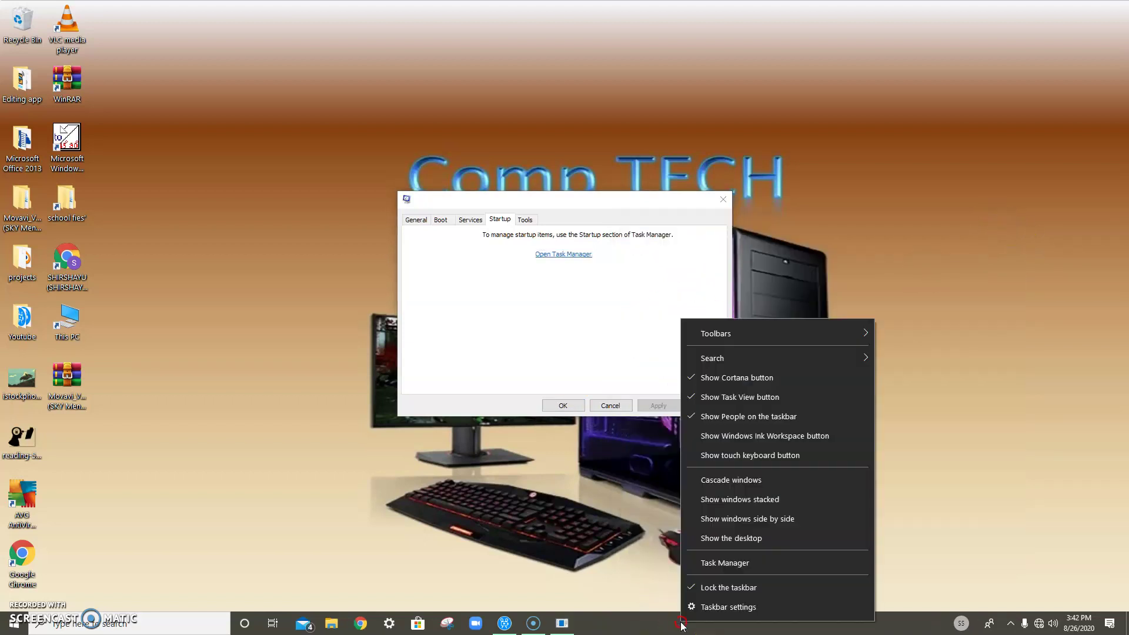
click(724, 565)
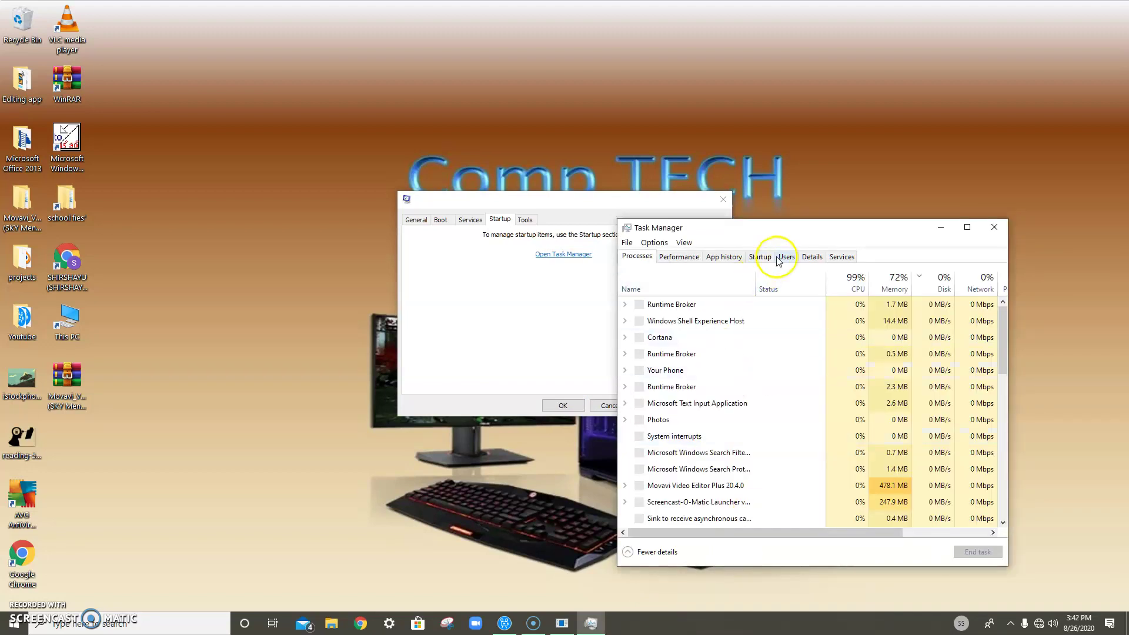
click(760, 257)
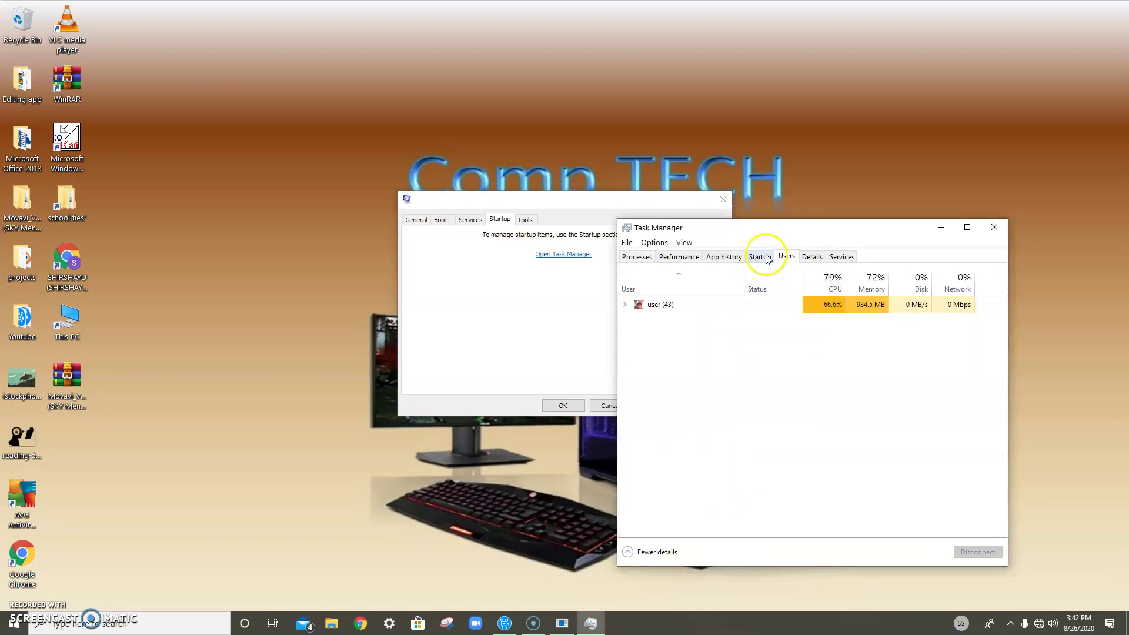
click(1002, 226)
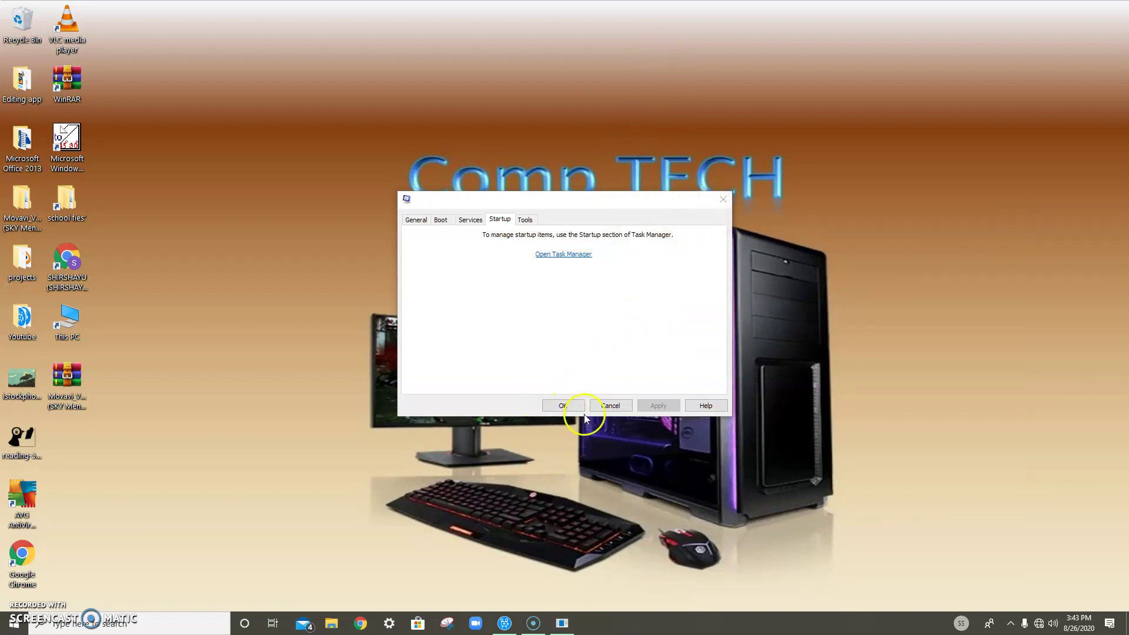
View the general startup selection and confirm System Configuration to close it.
click(421, 220)
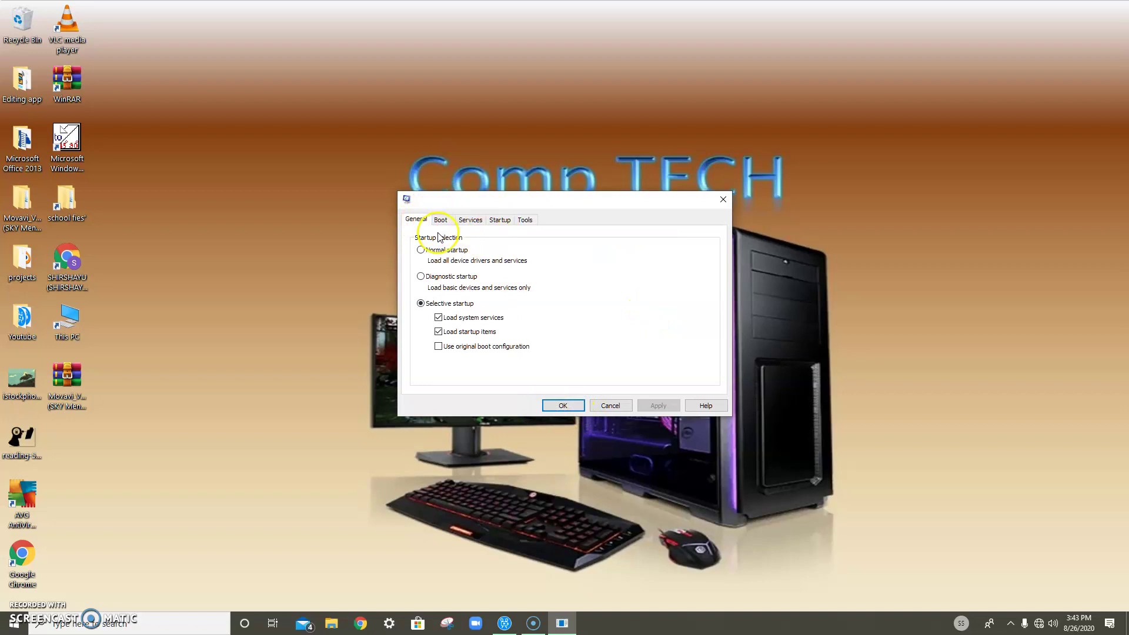
click(575, 407)
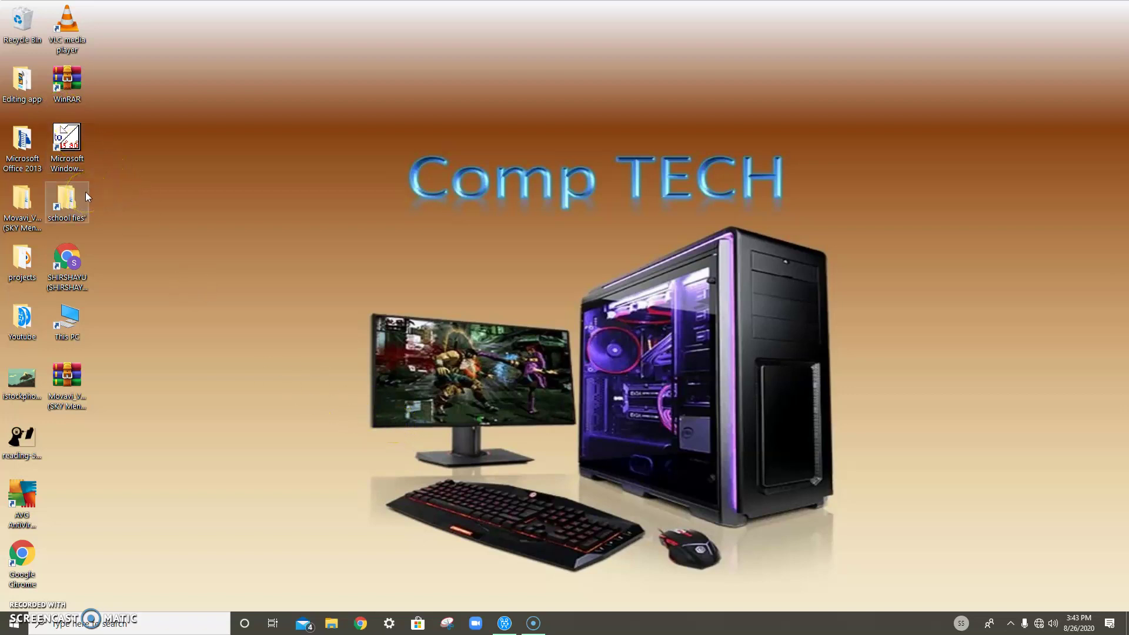
Open This PC and start Disk Cleanup from the properties of the C: drive.
double_click(78, 332)
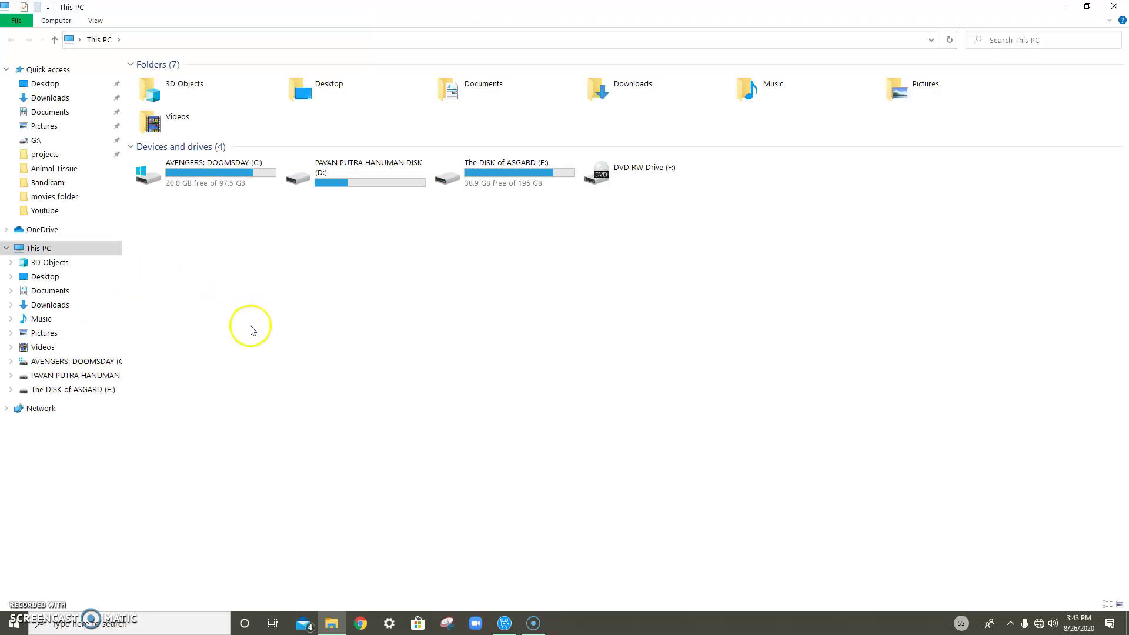
drag(288, 307, 486, 303)
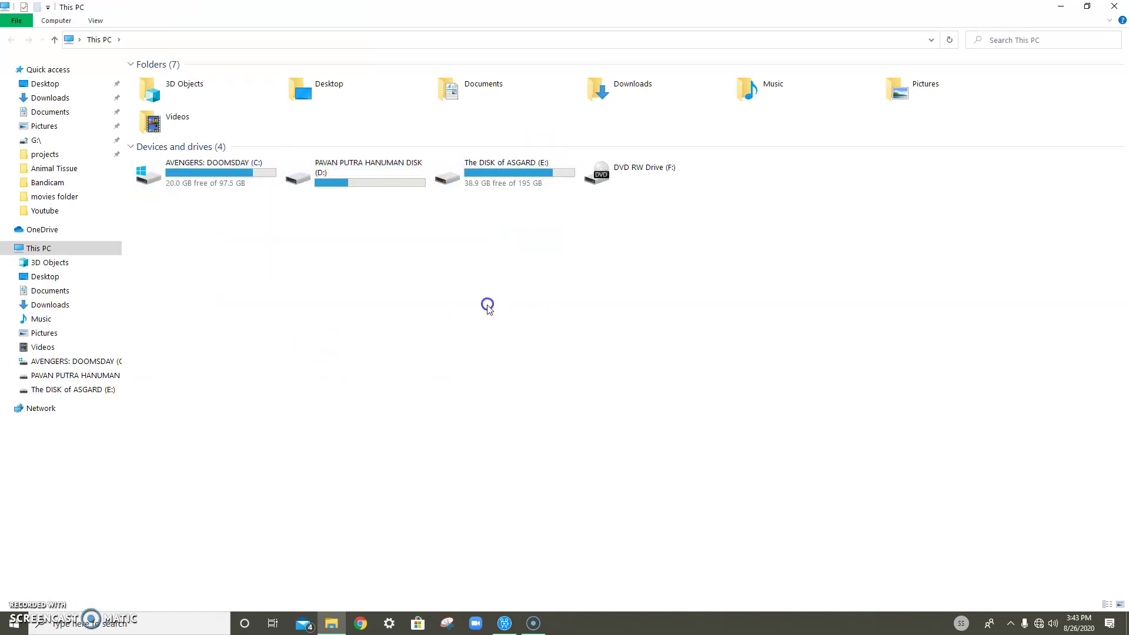
right_click(251, 179)
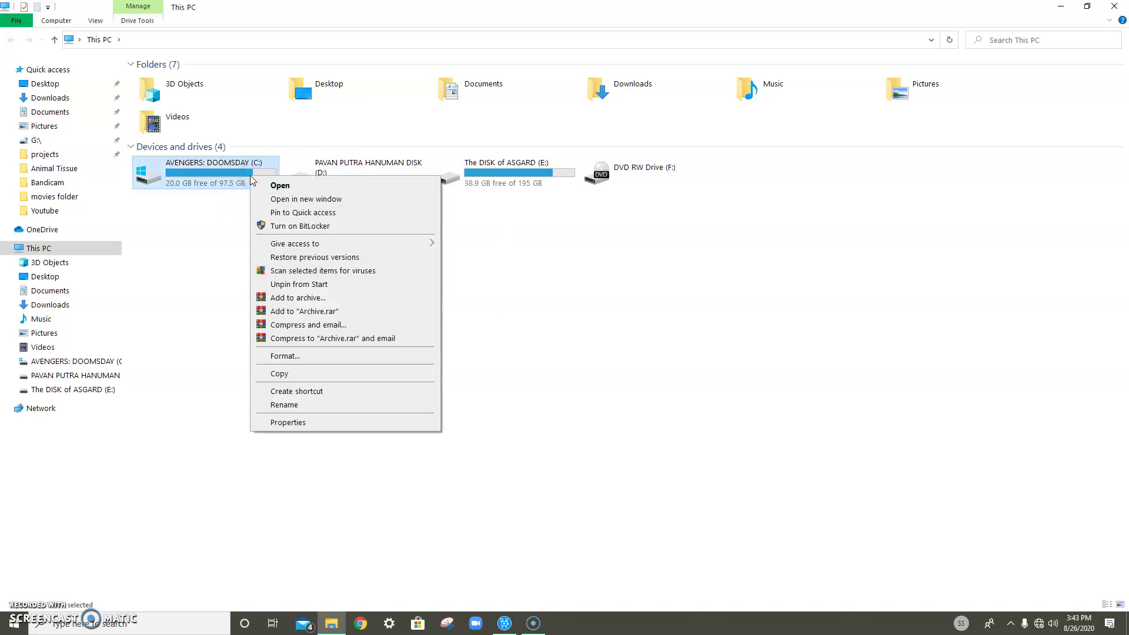
click(297, 423)
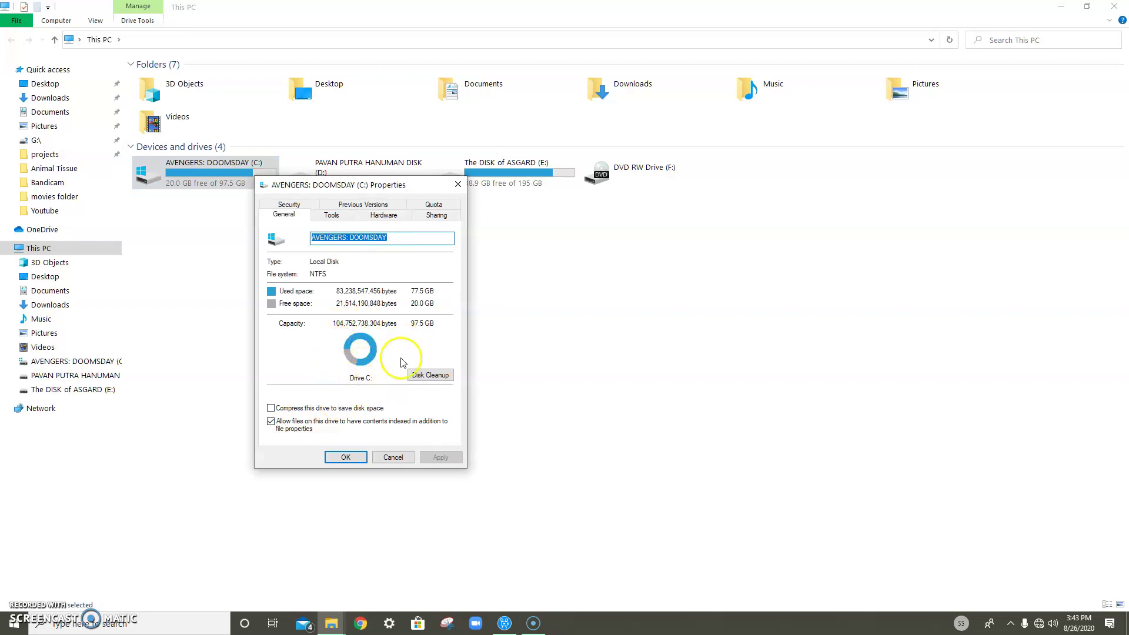
click(434, 376)
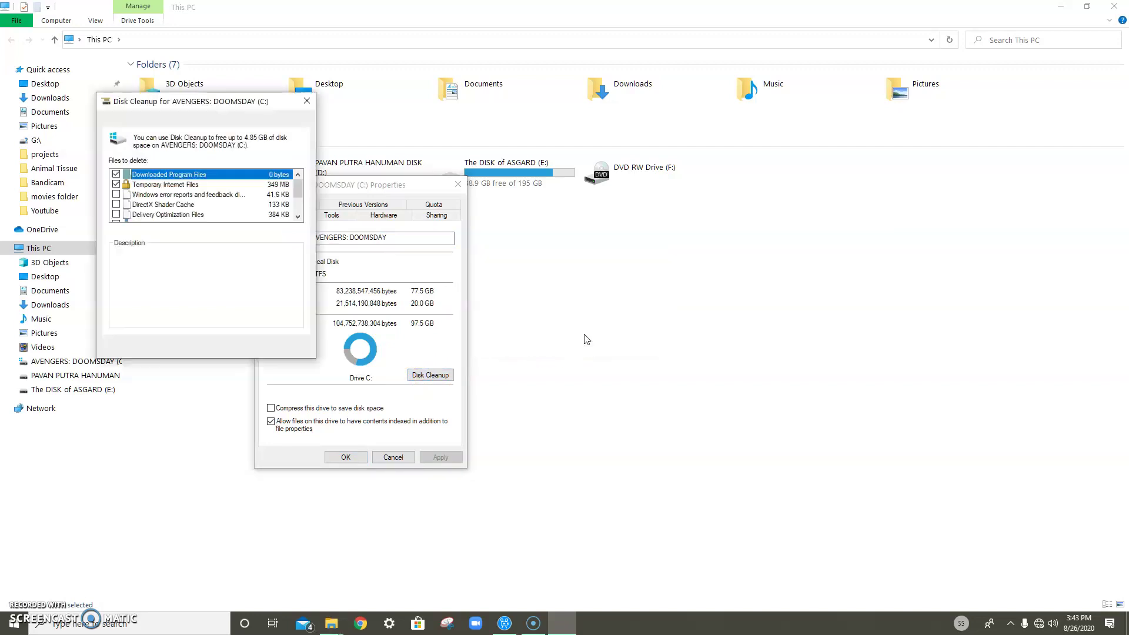
Permanently delete all Disk Cleanup categories on the C: drive, including Downloads, Recycle Bin, Temporary files and Thumbnails, and close the drive's properties.
click(117, 204)
click(117, 214)
click(117, 214)
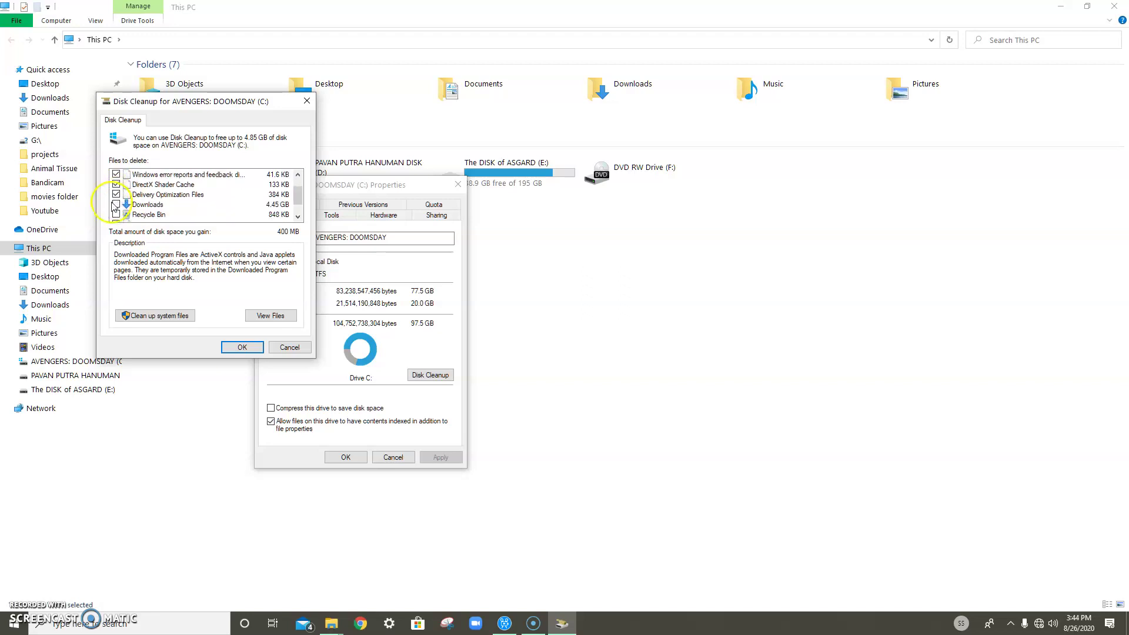
click(117, 215)
scroll(118, 215, down, 1)
click(118, 203)
click(253, 348)
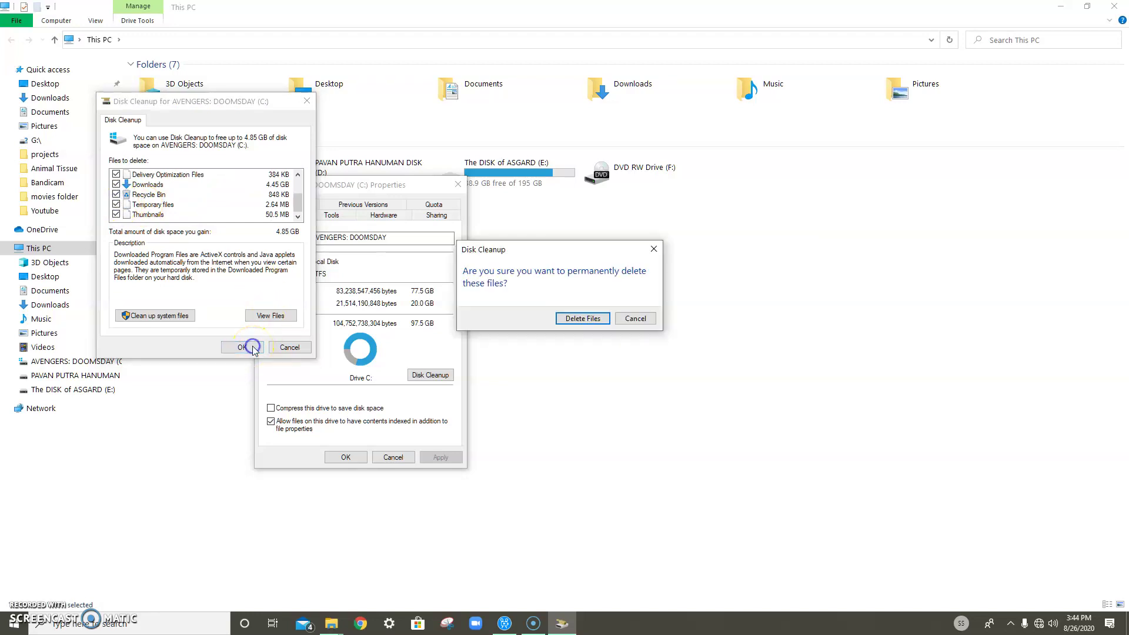
click(573, 322)
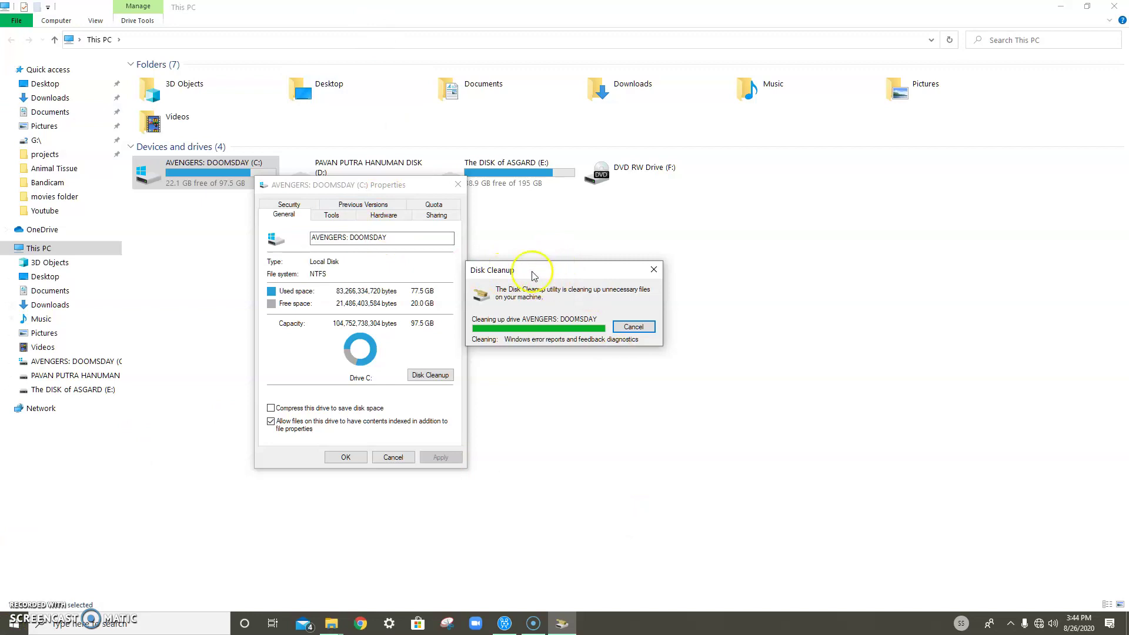
click(345, 457)
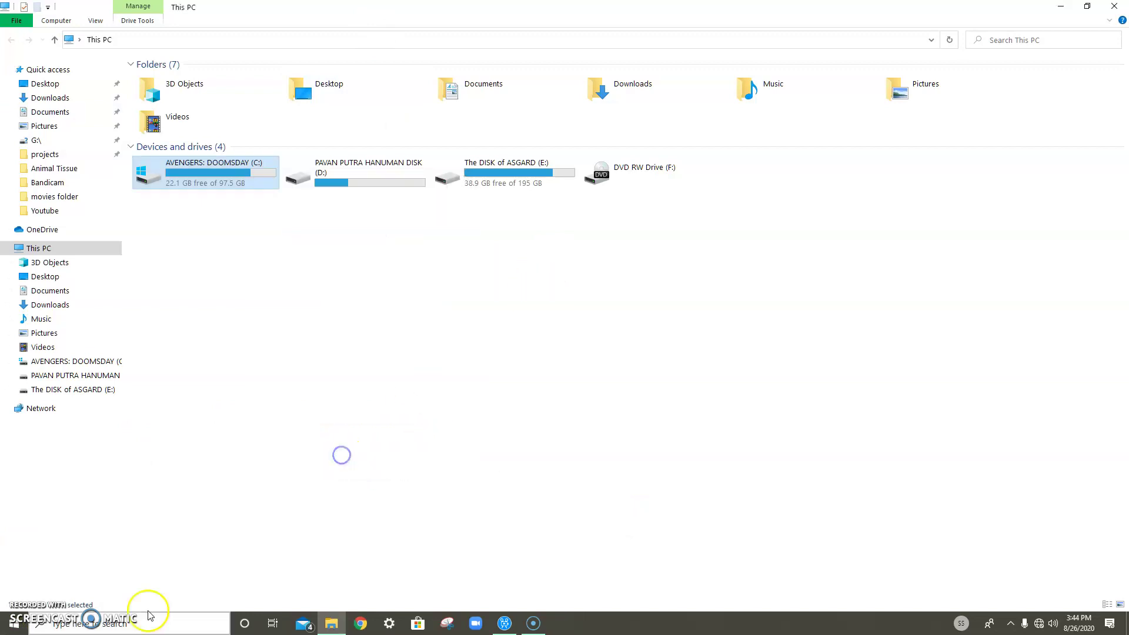
Start Disk Cleanup from the properties of the D: drive.
right_click(368, 170)
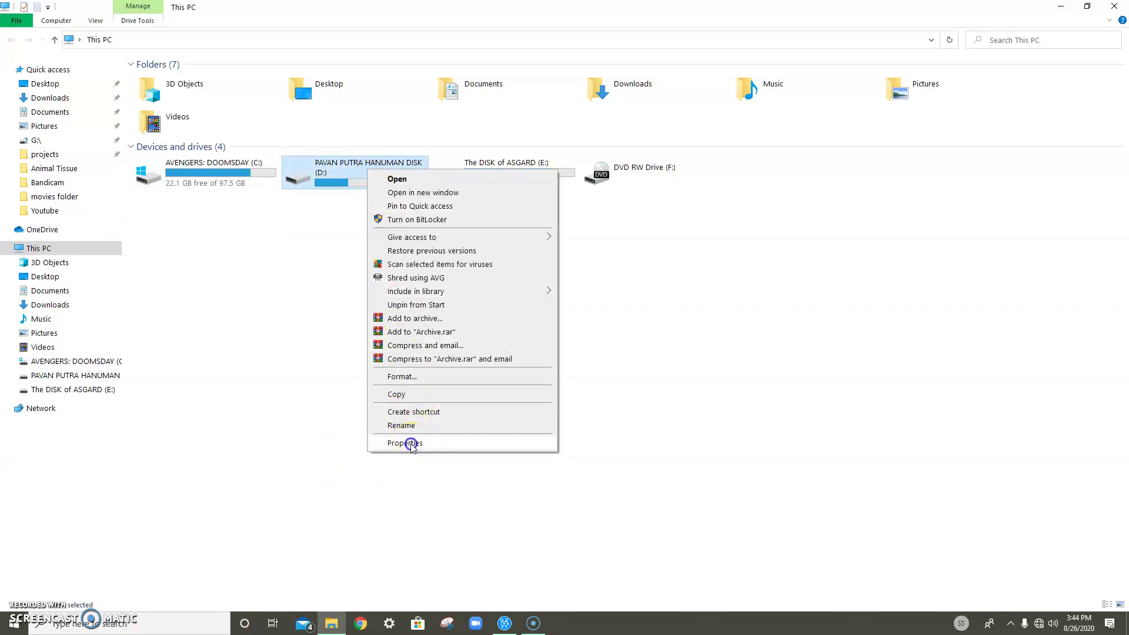
click(406, 443)
click(549, 368)
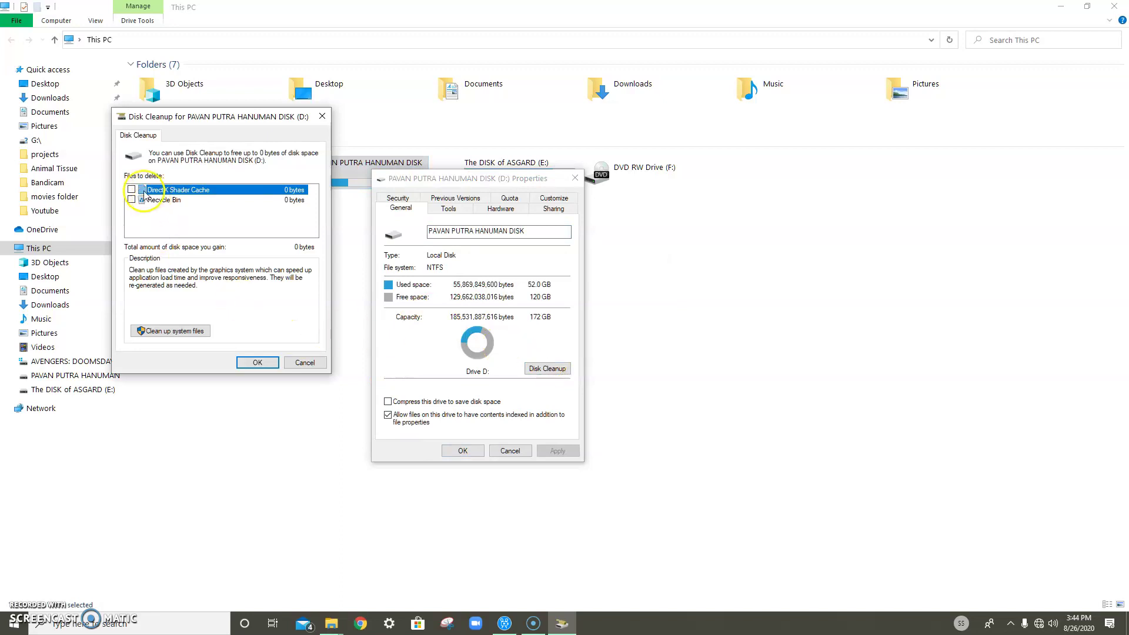
Permanently delete the DirectX Shader Cache and Recycle Bin files on the D: drive and close the drive's properties.
click(131, 189)
click(131, 199)
click(266, 370)
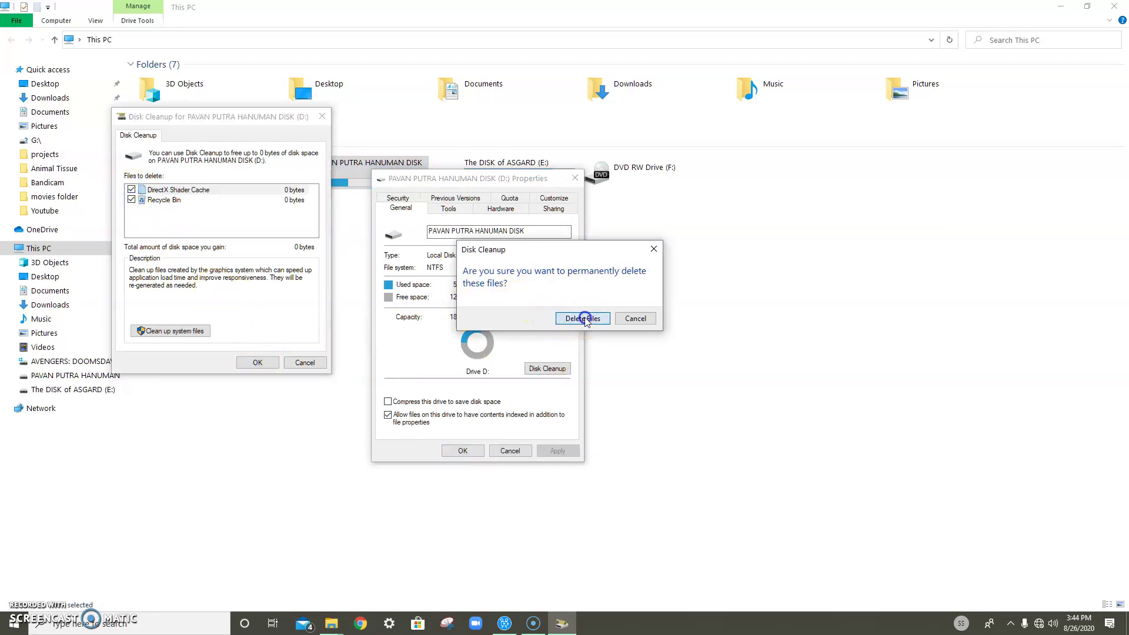
click(583, 318)
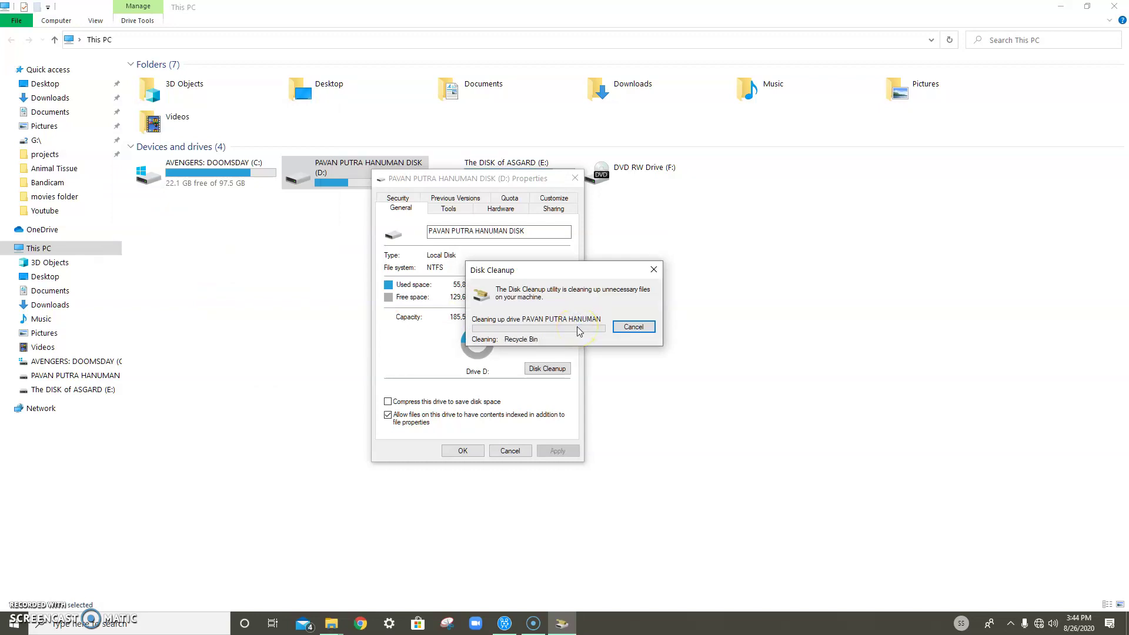
click(463, 450)
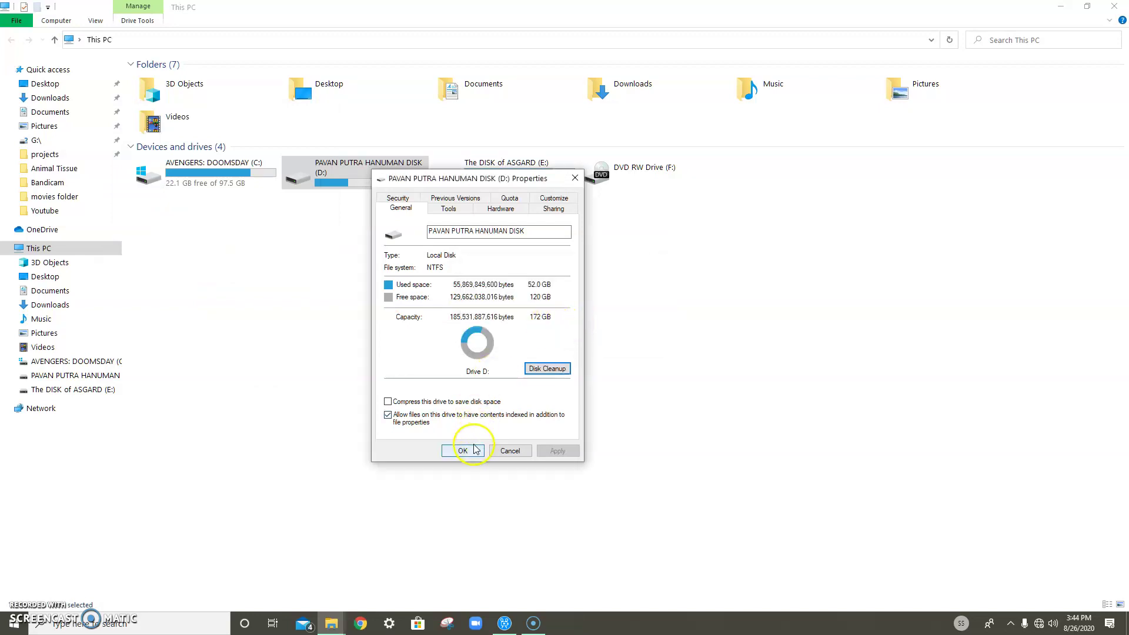
Start Disk Cleanup from the properties of the E: drive.
click(512, 174)
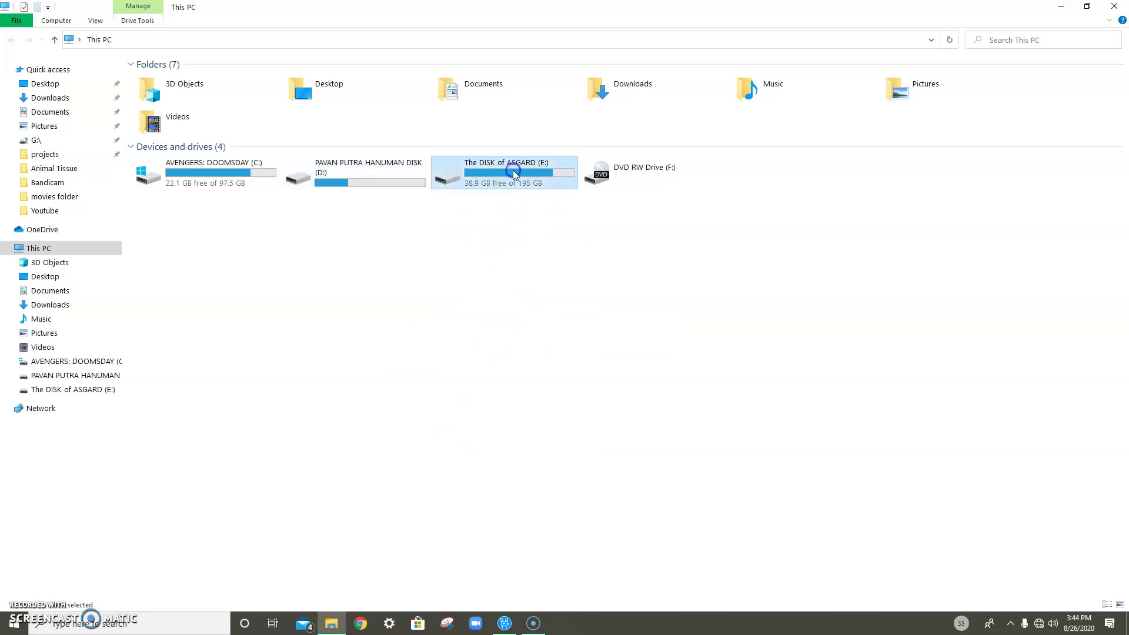
right_click(513, 173)
click(556, 445)
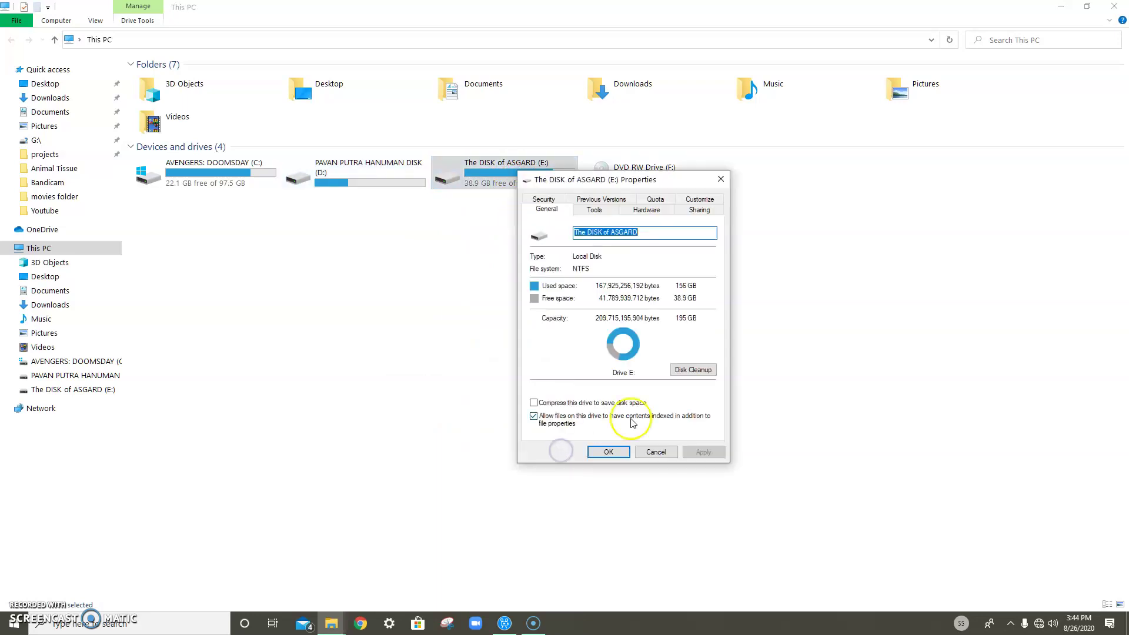
click(694, 368)
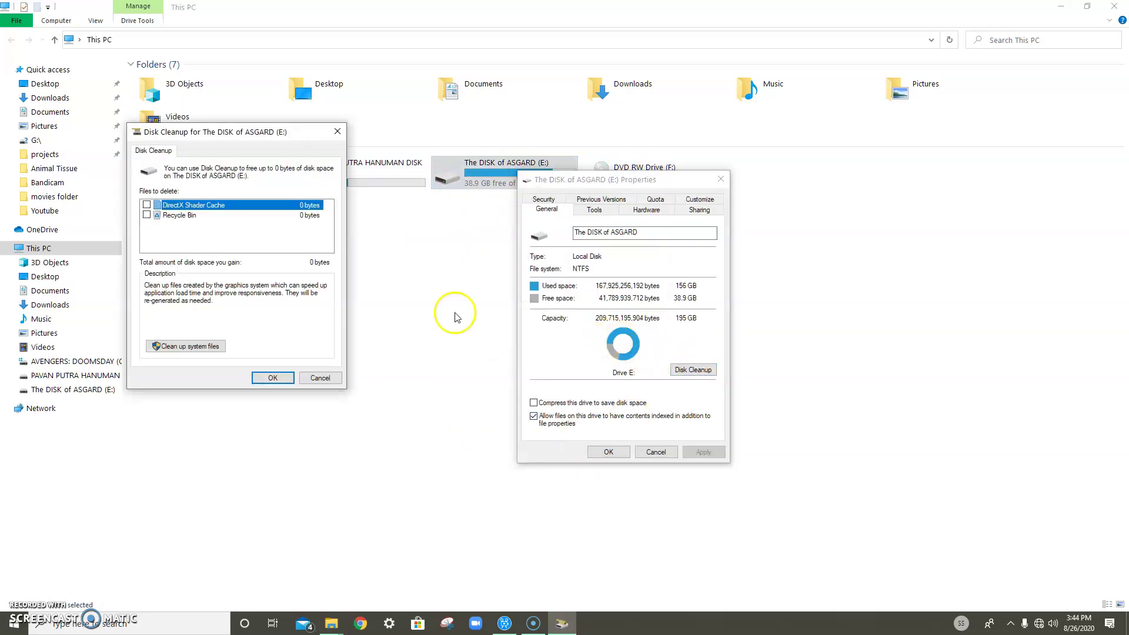
Permanently delete the DirectX Shader Cache and Recycle Bin files on the E: drive, closing its properties and This PC.
click(147, 205)
click(271, 379)
click(573, 319)
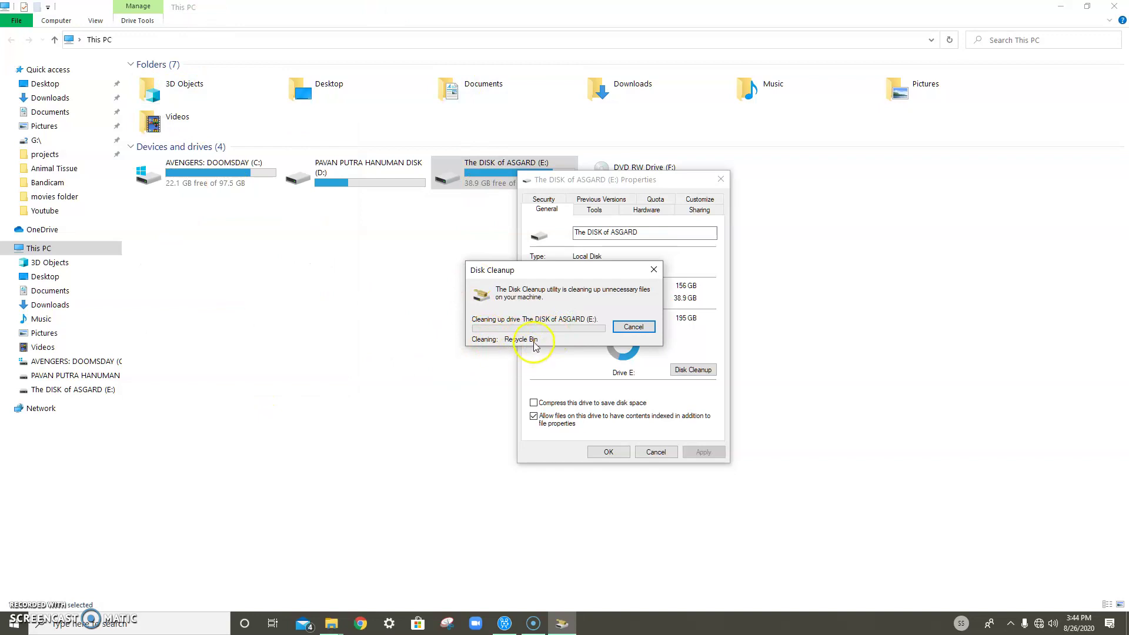
click(609, 452)
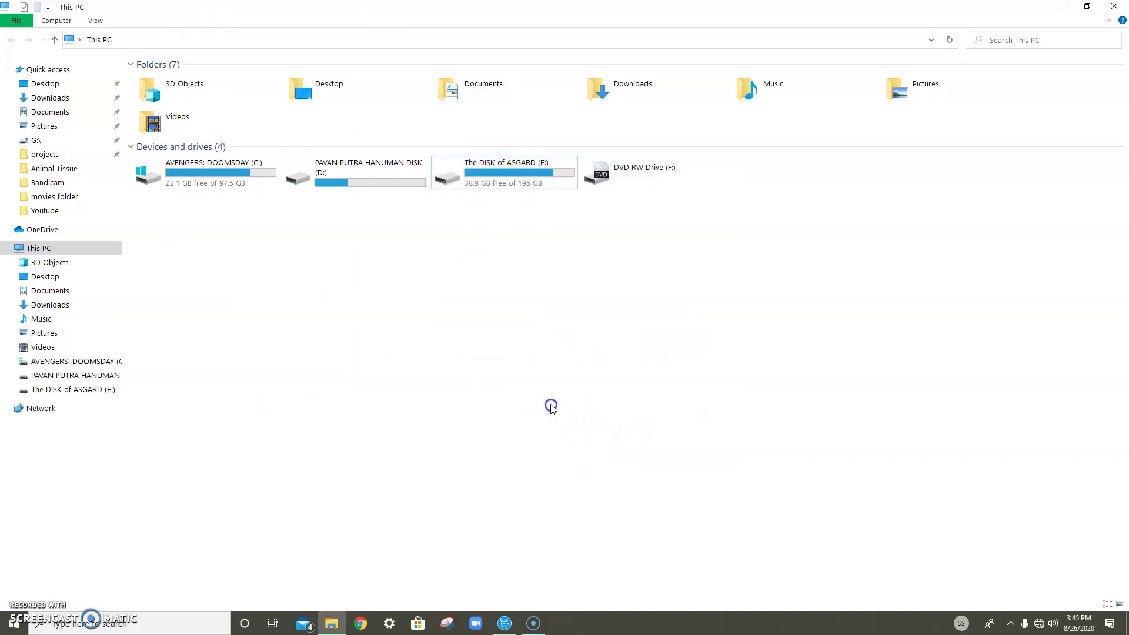
click(1114, 6)
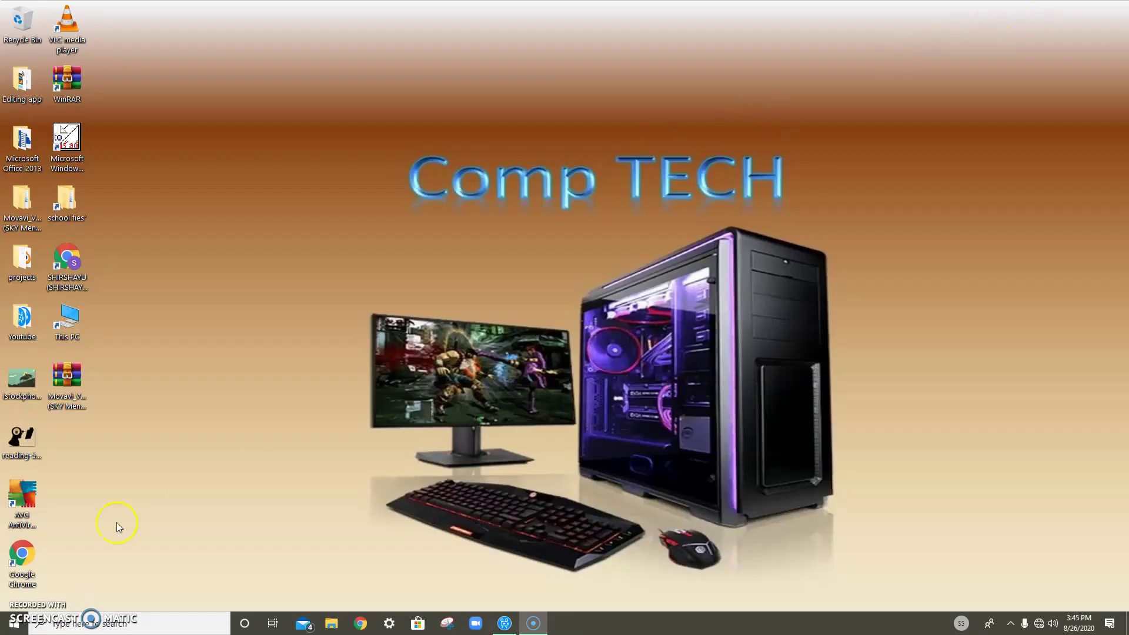
Open Control Panel by running the command control.
key(super+r)
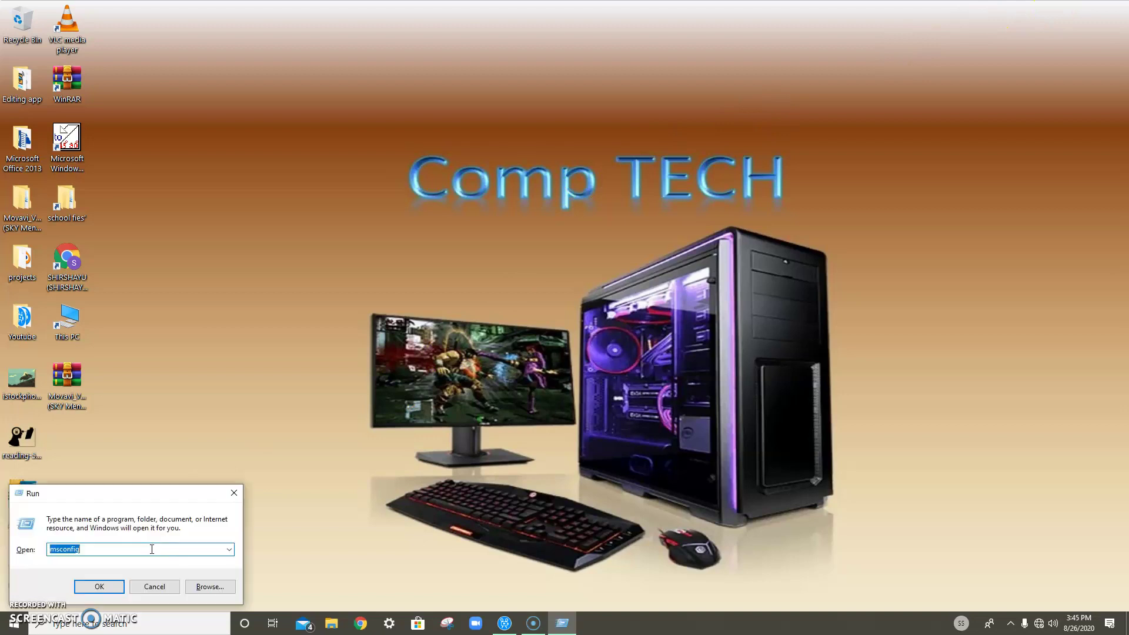
text(control)
key(Return)
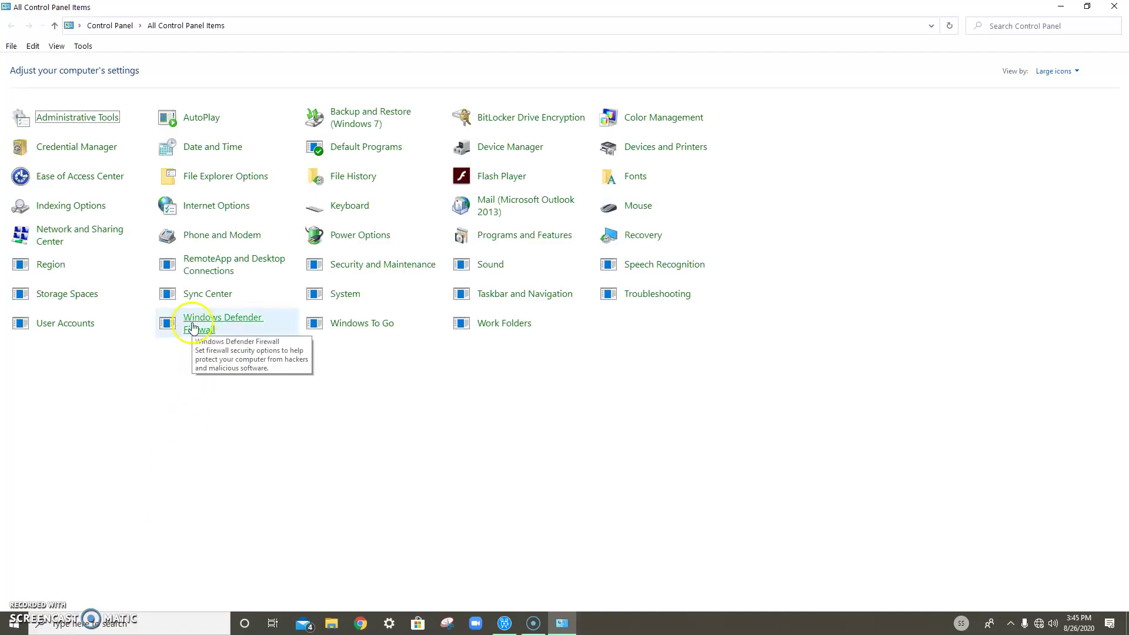
Search Control Panel for "defragment" and open the tool to defragment and optimize the drives.
click(1045, 28)
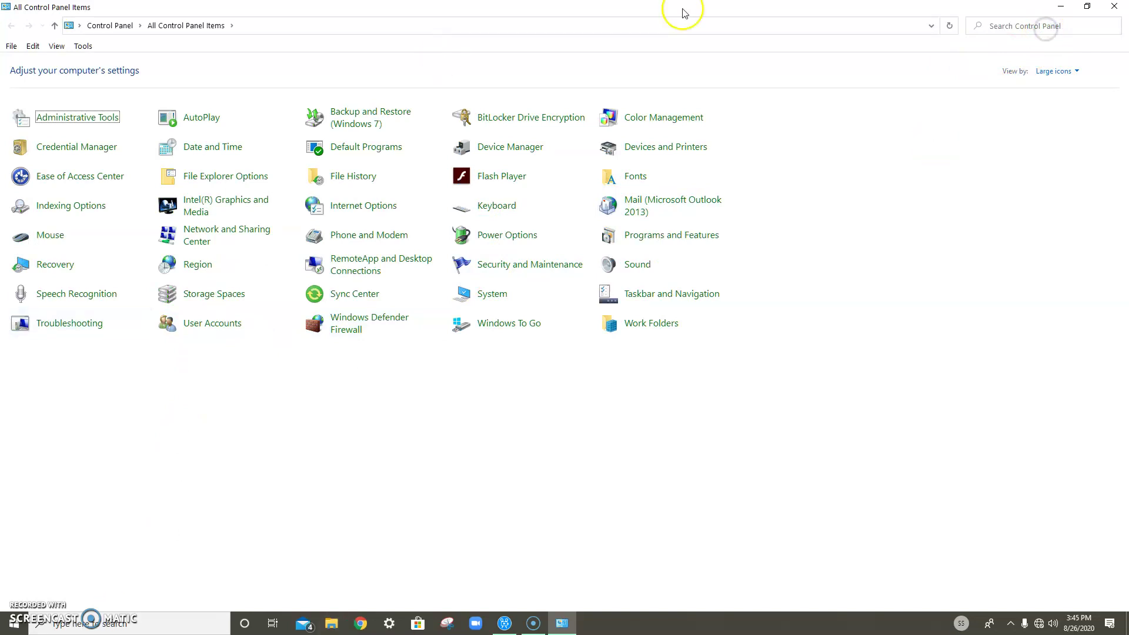
click(998, 29)
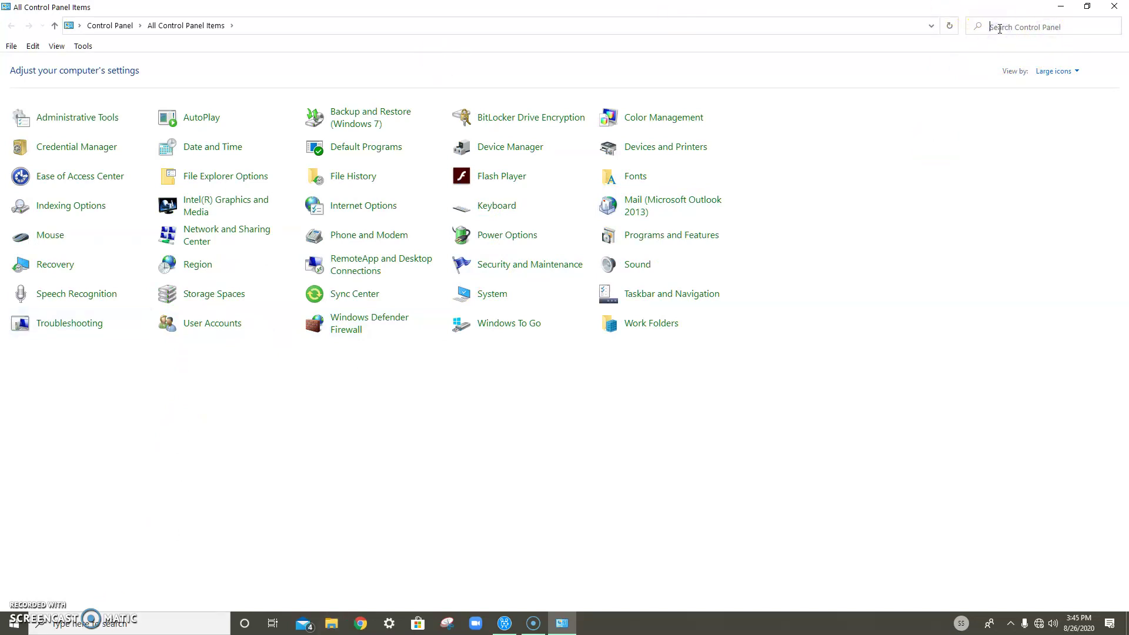
text(defragment)
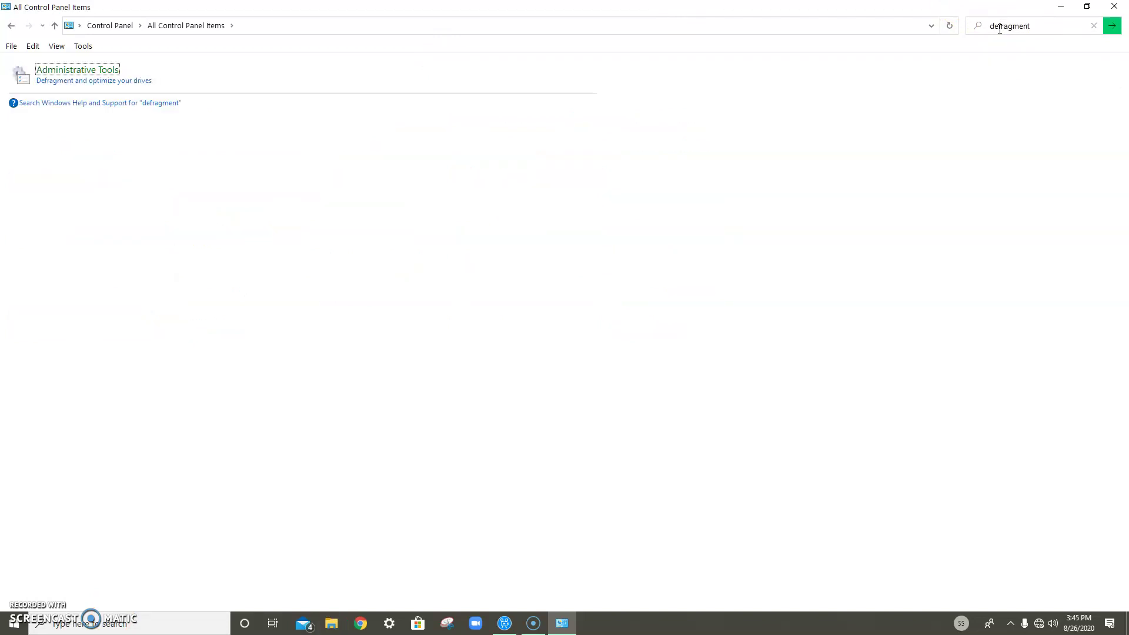
click(130, 85)
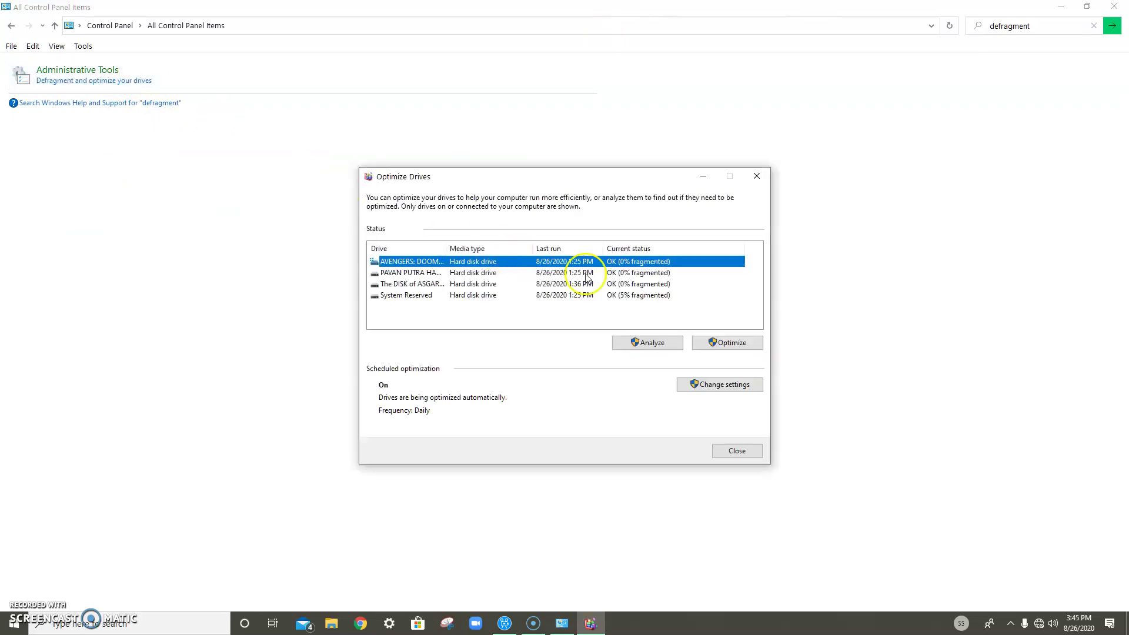
Start optimizing the C: drive, stop the run, and close Optimize Drives and Control Panel.
click(724, 346)
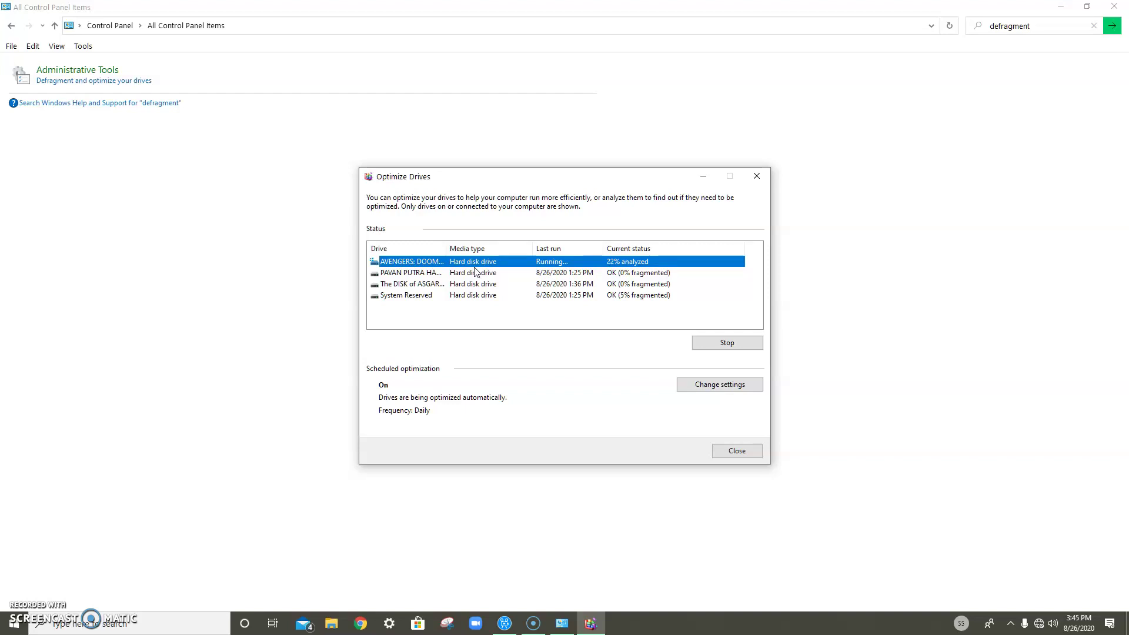
click(722, 345)
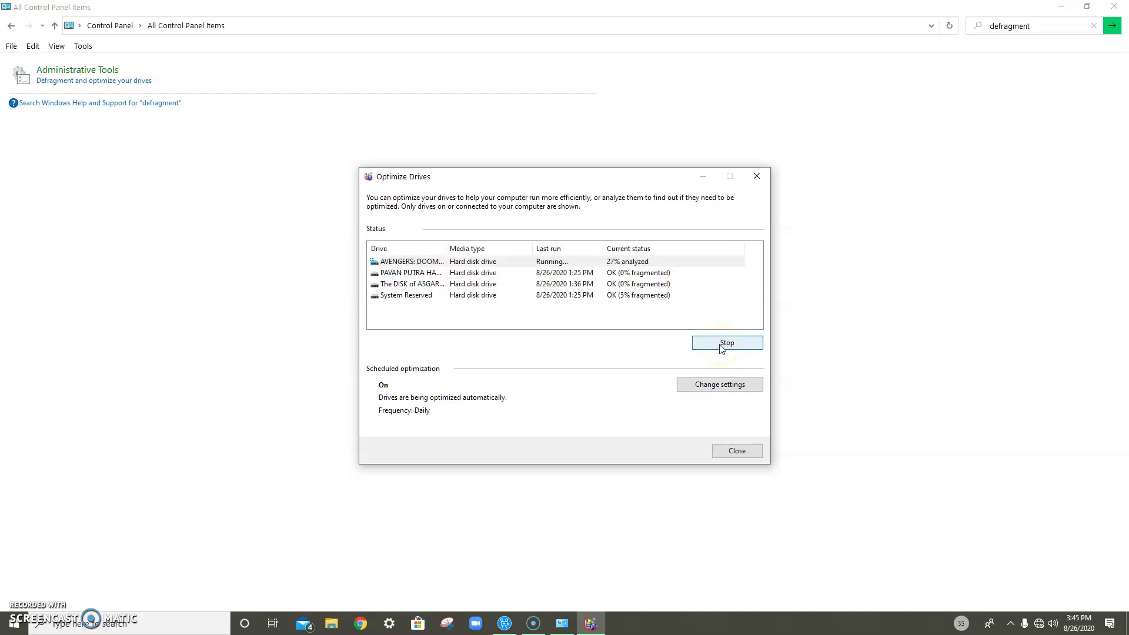
click(739, 453)
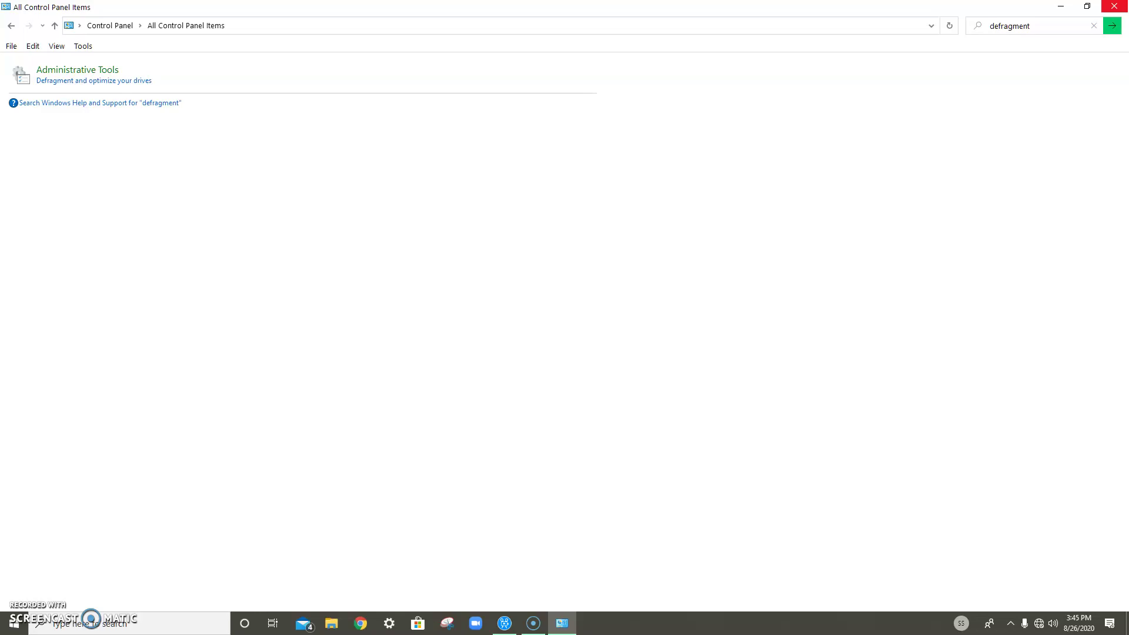
click(1114, 6)
drag(372, 123, 820, 226)
drag(376, 119, 806, 222)
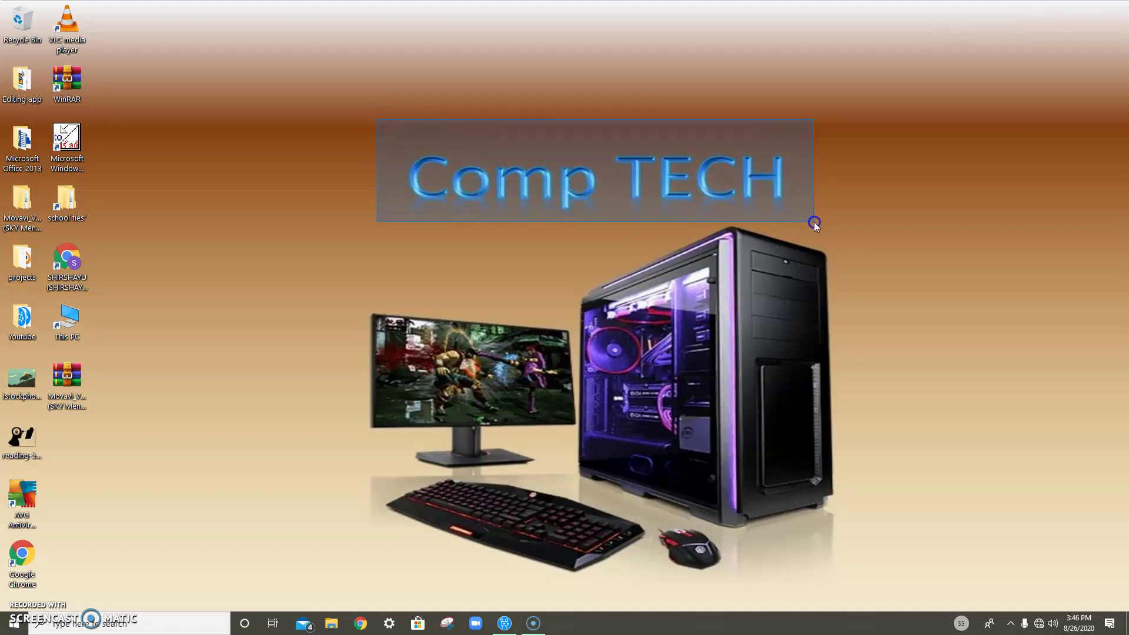
drag(814, 221, 814, 221)
drag(395, 140, 803, 216)
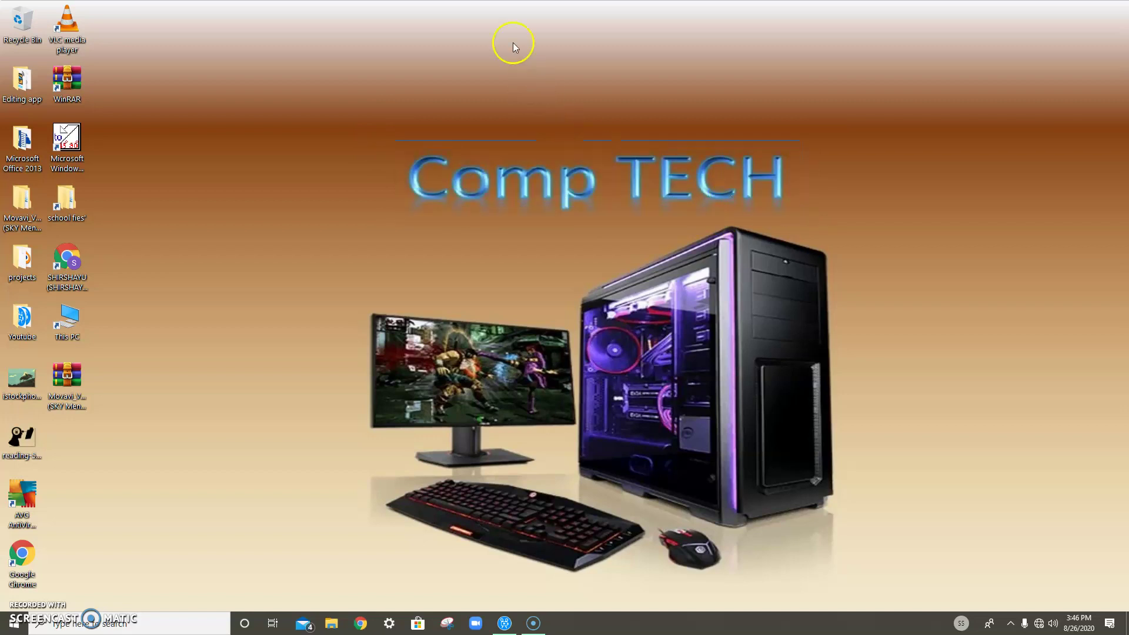